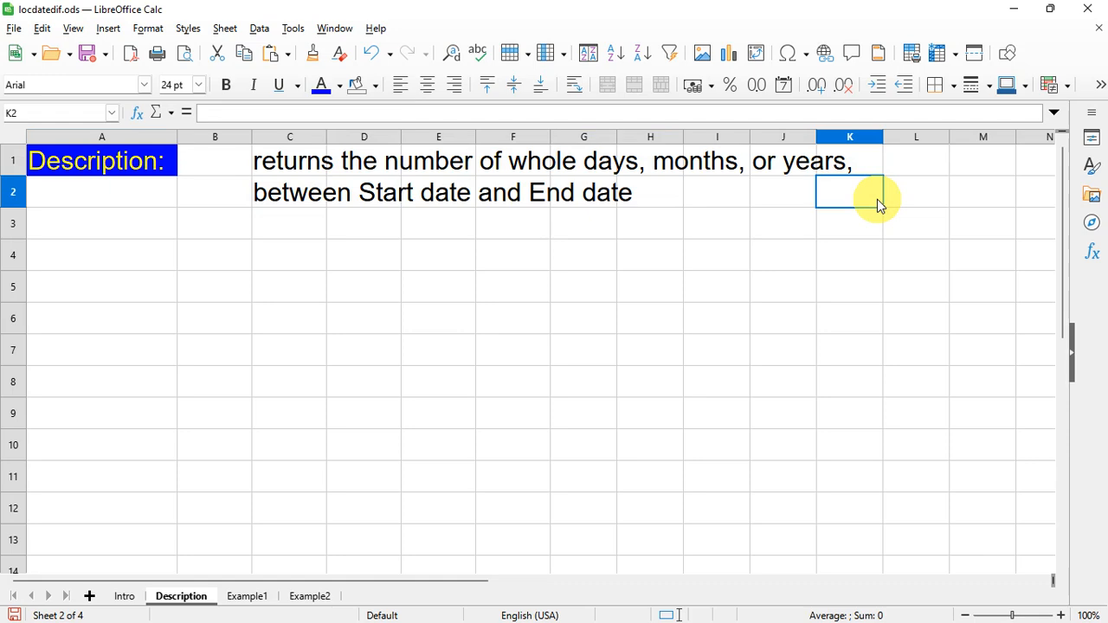
Go to the Example1 sheet and examine the start date, end date and the calculation task described below them.
key("ctrl+Home")
key("ctrl+Page_Down")
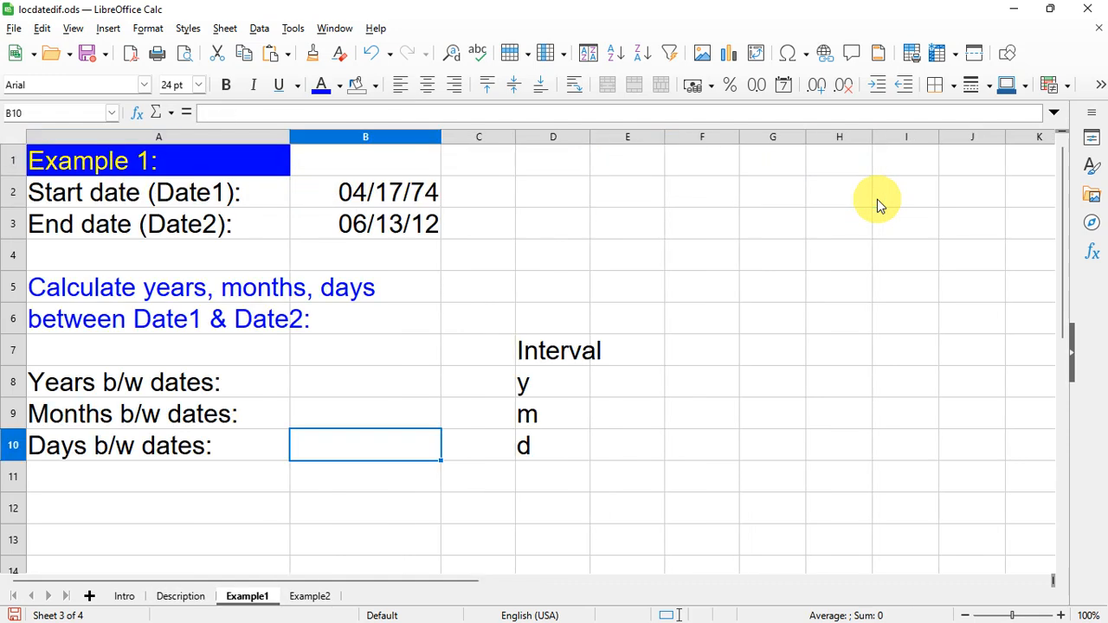
left_click(244, 161)
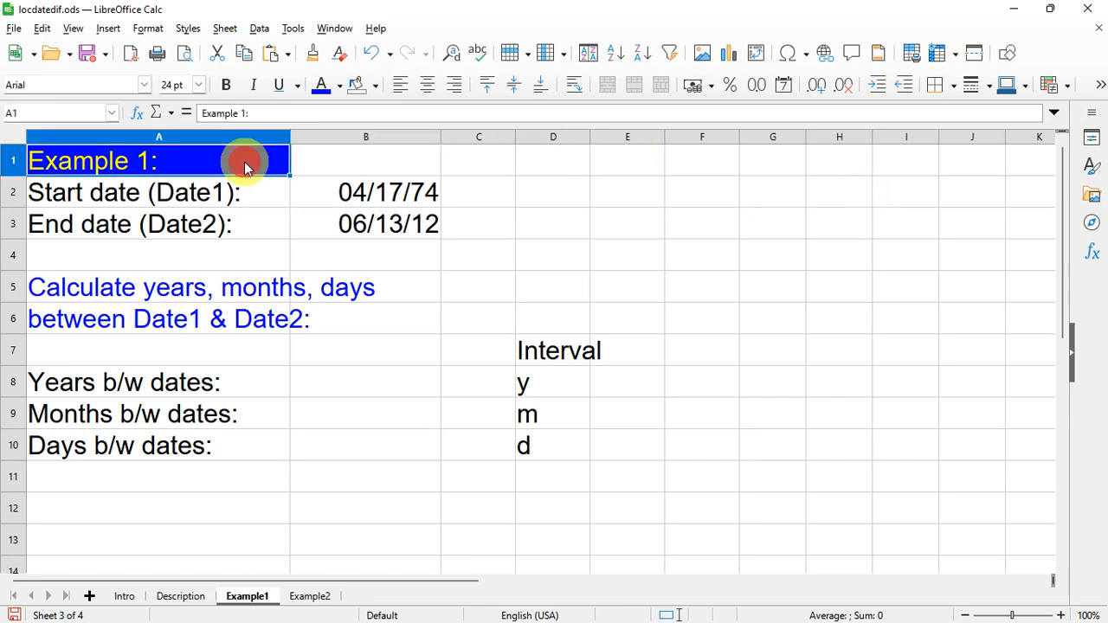
left_click_drag(167, 195, 395, 193)
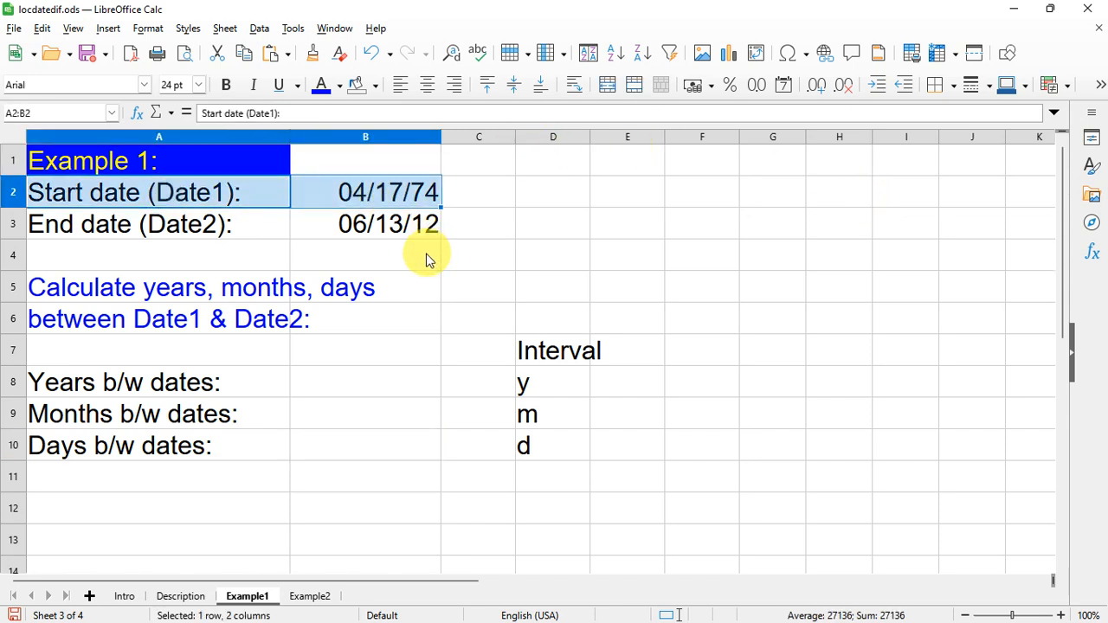
left_click_drag(125, 227, 366, 222)
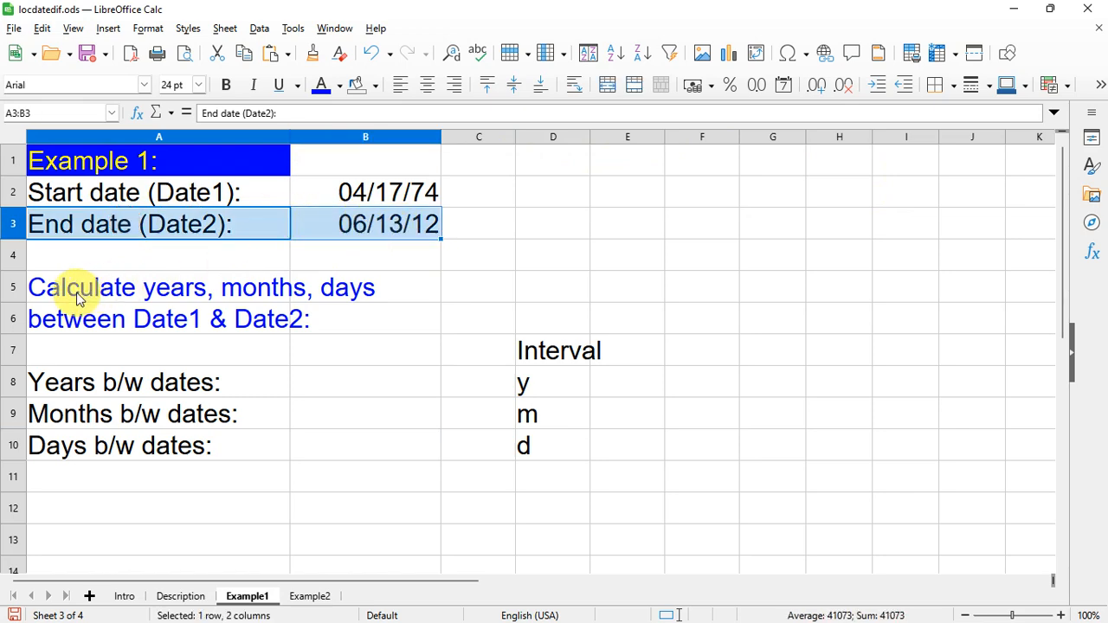
left_click_drag(76, 292, 378, 318)
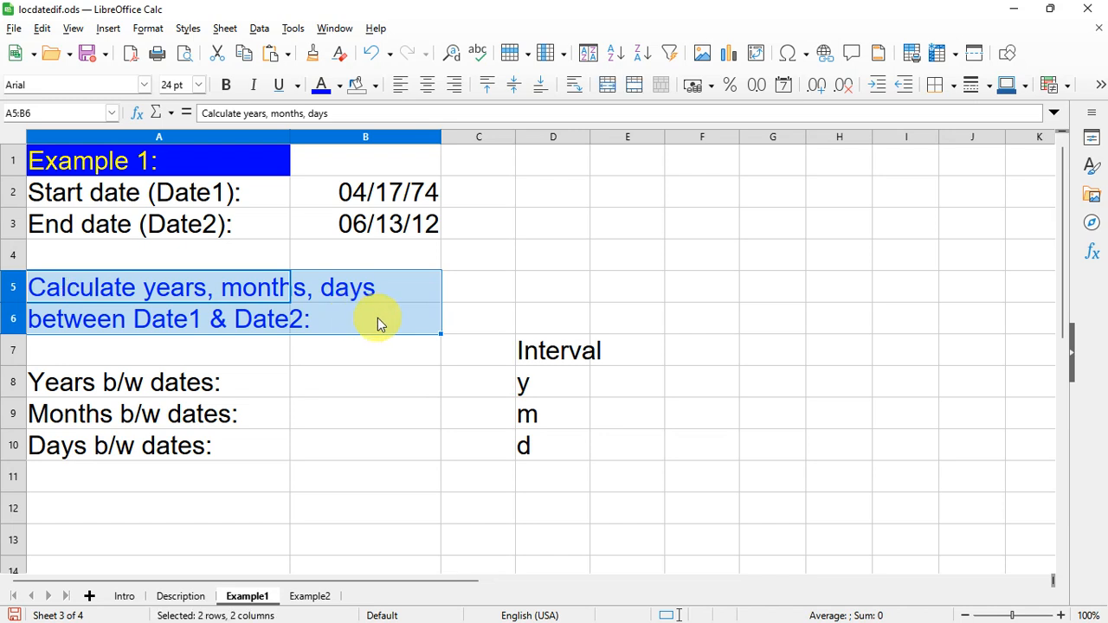
left_click(421, 318)
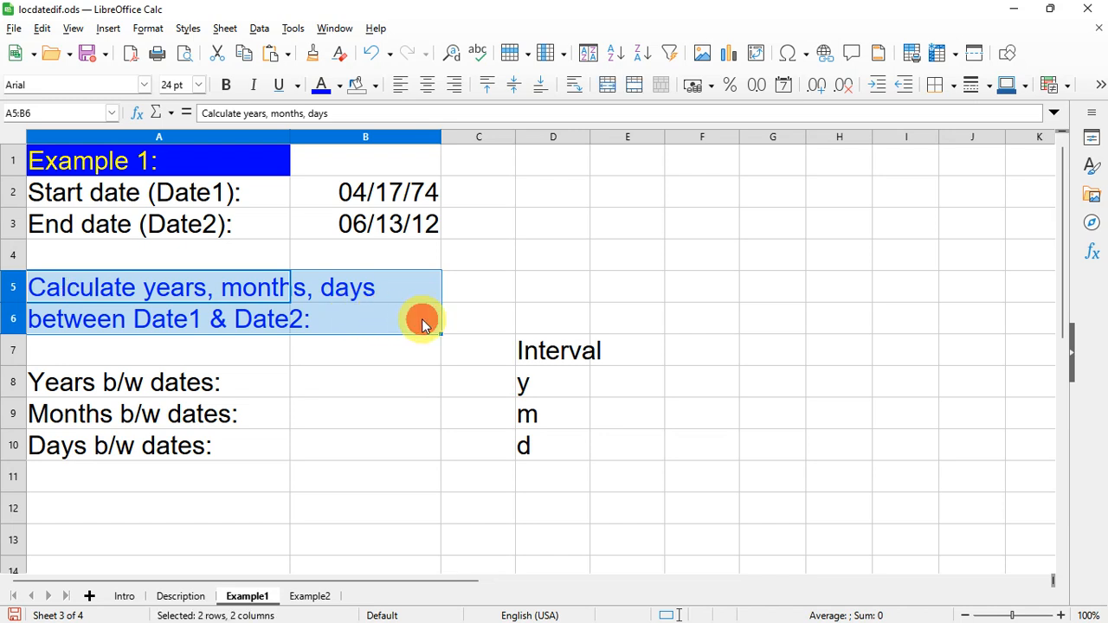
Calculate the whole years between the two dates in B8 with the formula =DATEDIF(B2,B3,"y").
left_click(83, 389)
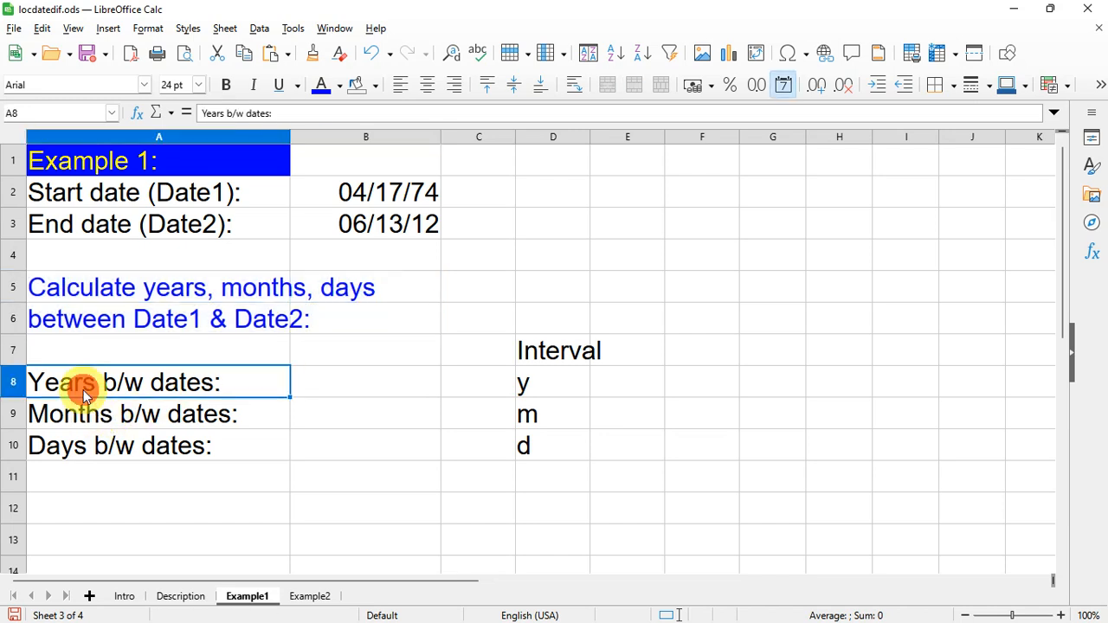
left_click(421, 386)
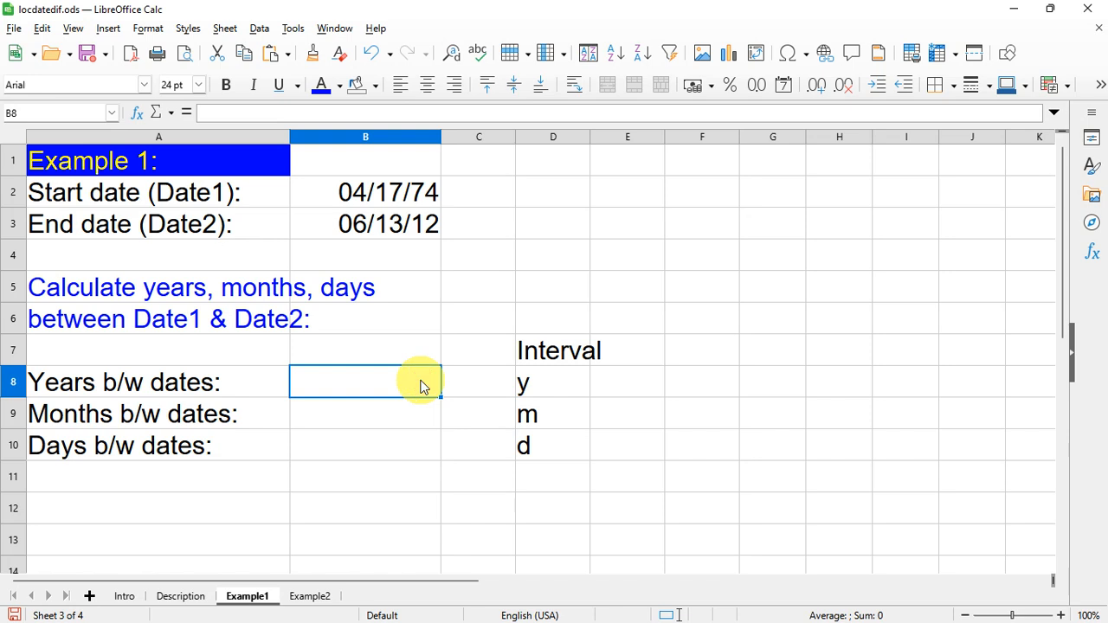
type("=")
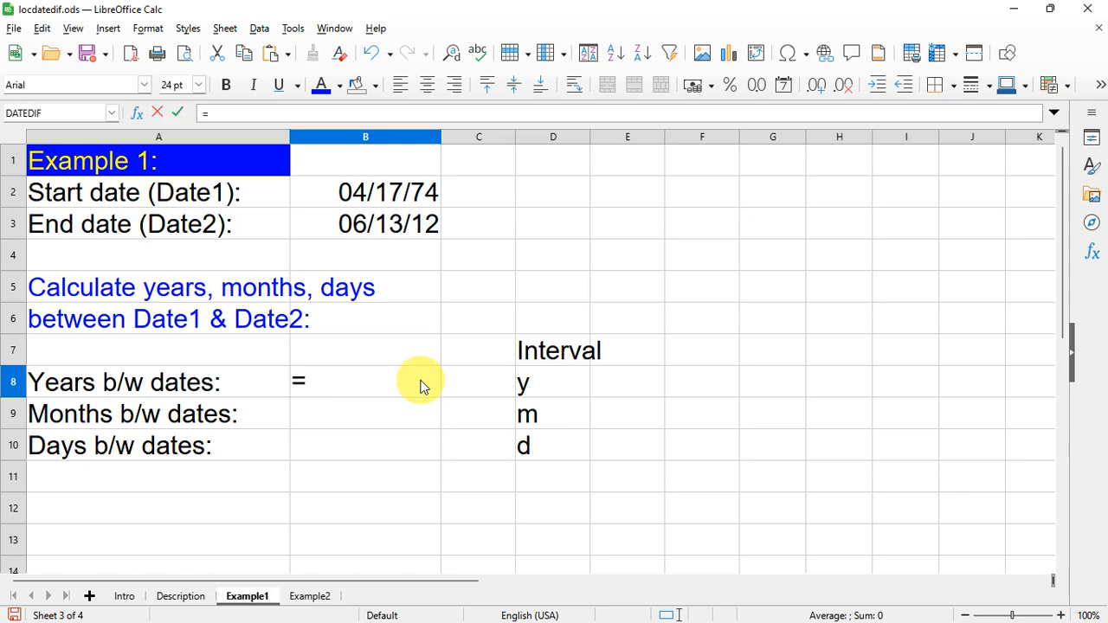
type("DATE")
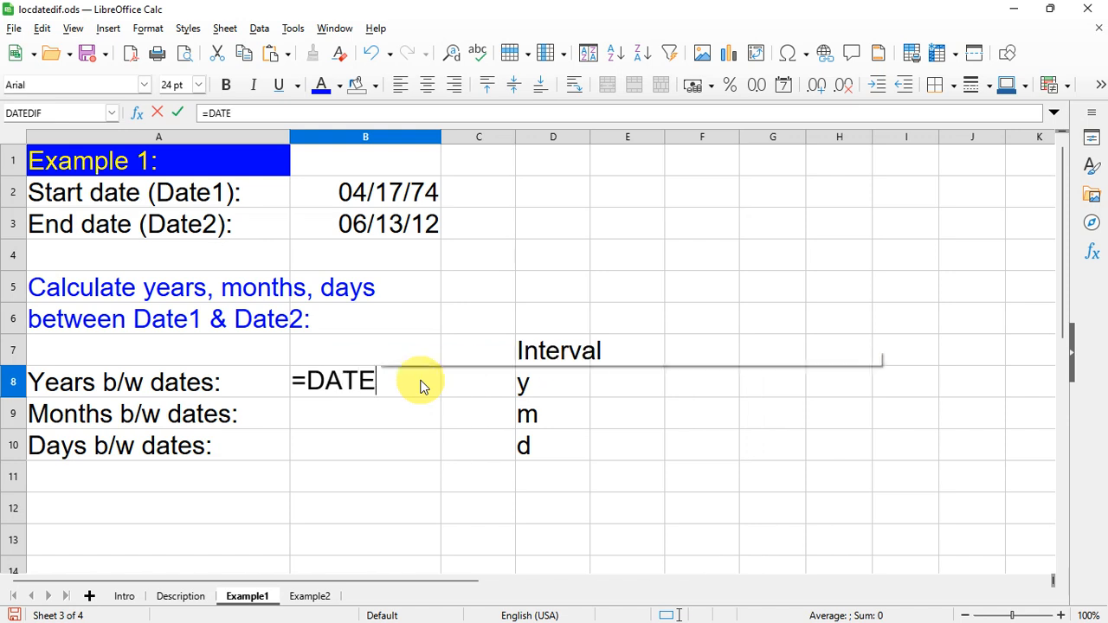
type("DIF")
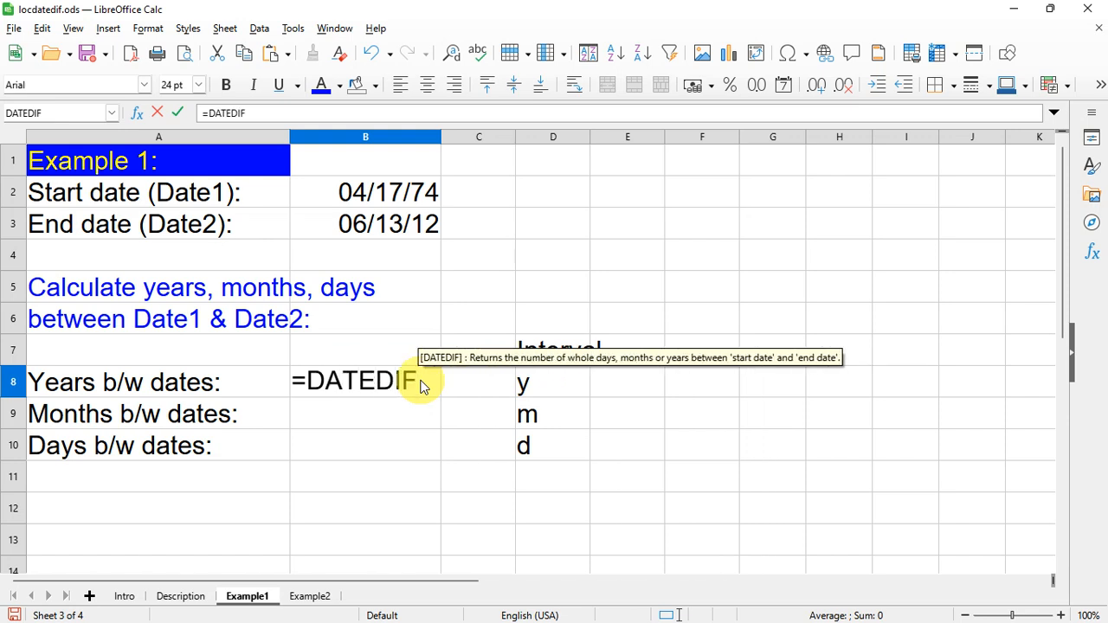
type("(")
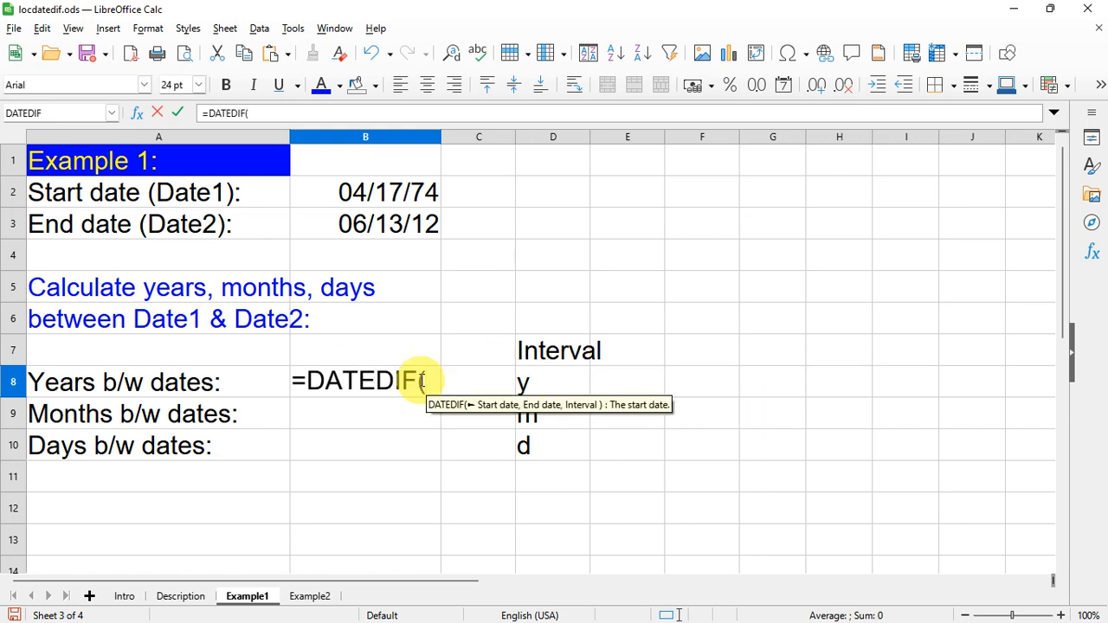
type("B2")
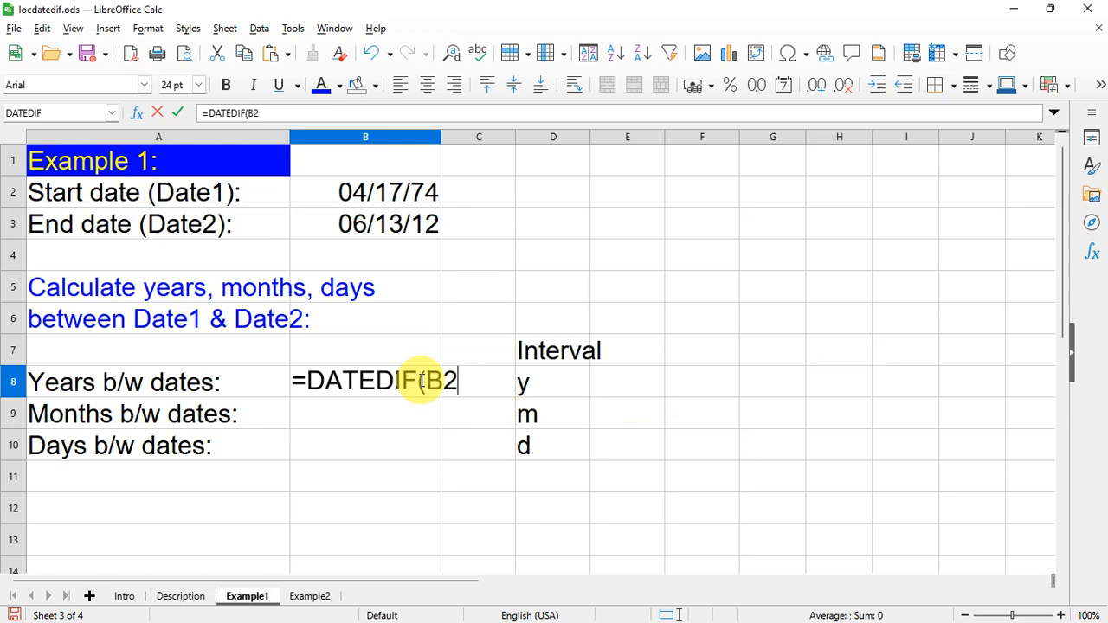
type(",B")
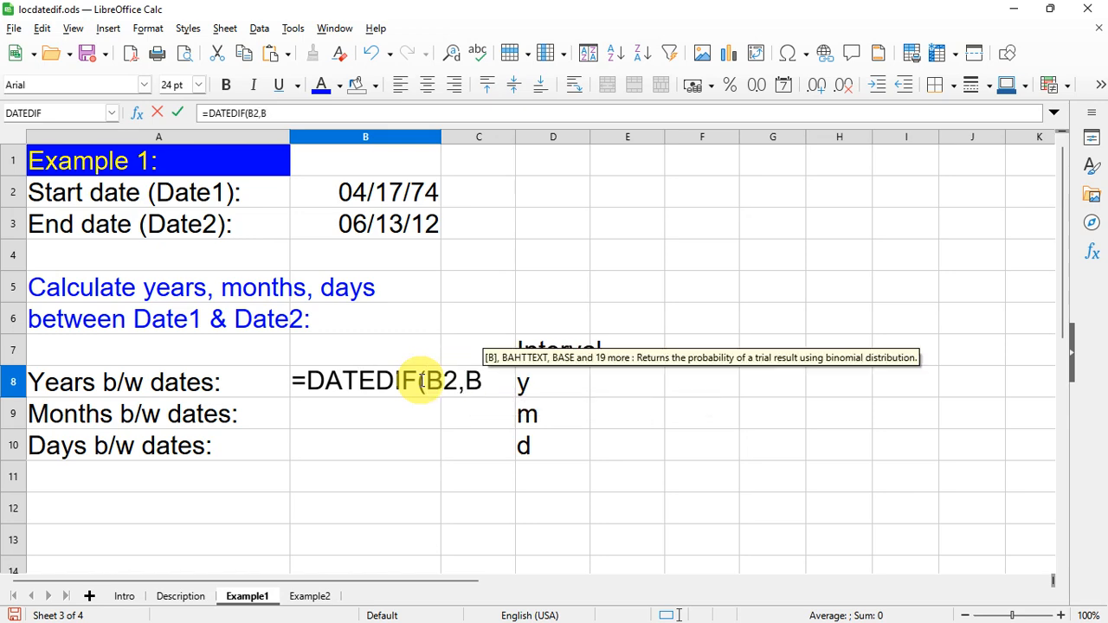
type("3,\"")
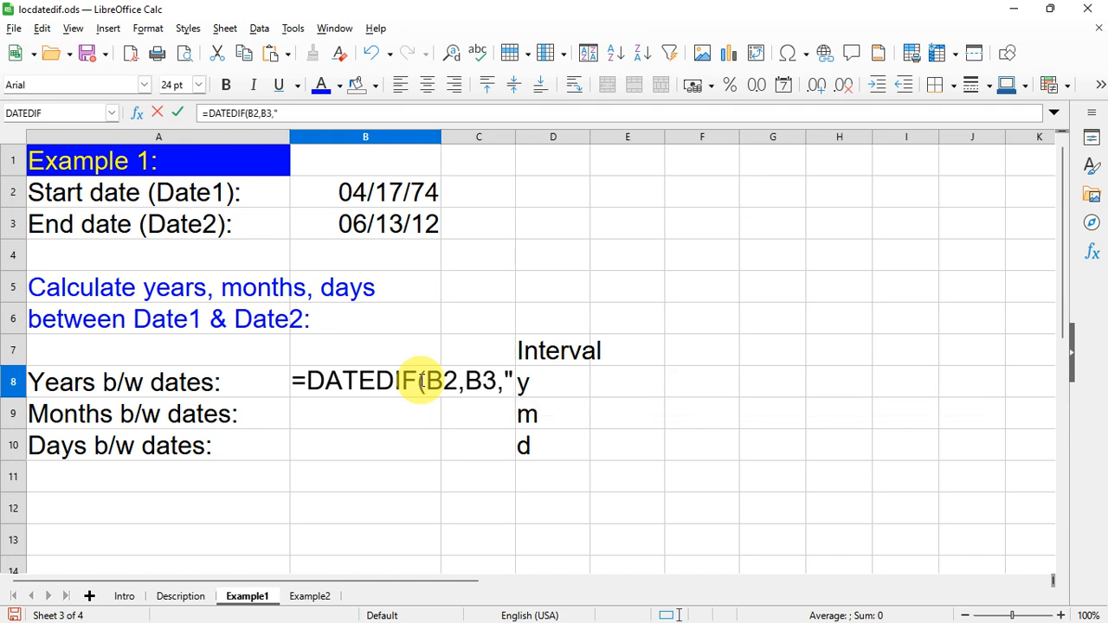
type("Y")
key("BackSpace")
type("y\")")
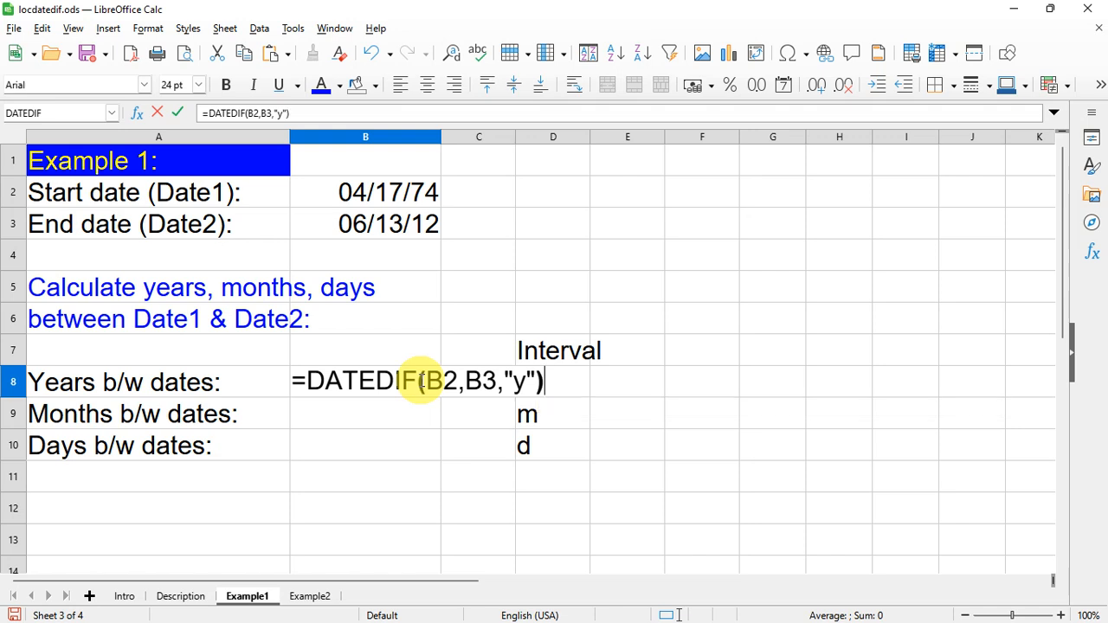
key("Return")
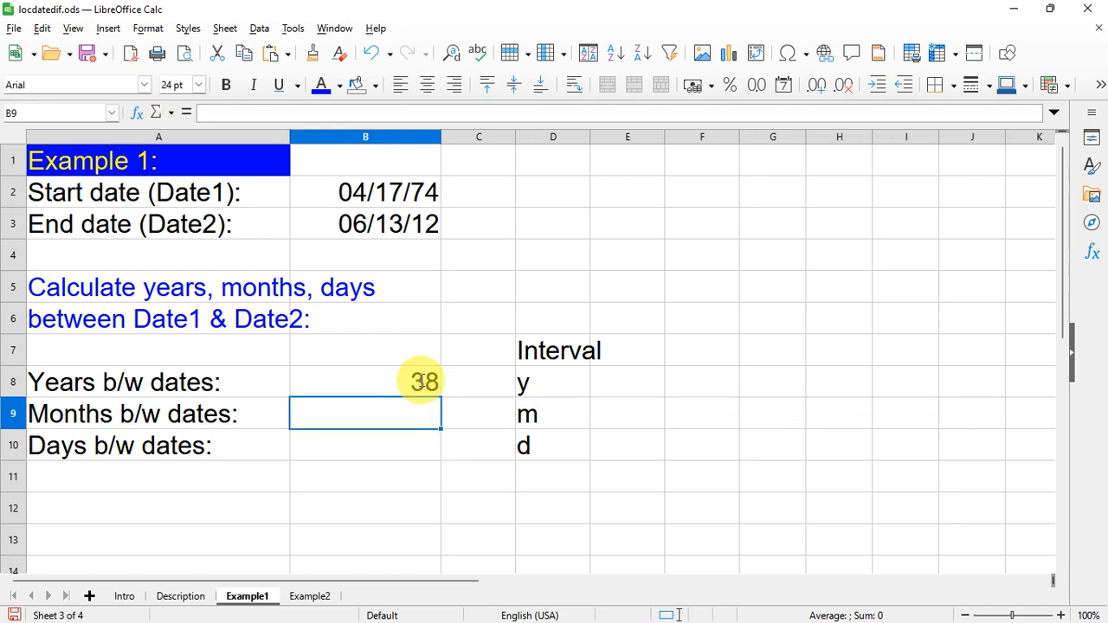
Calculate the whole months between the two dates in B9 with the formula =DATEDIF(B2,B3,"m").
left_click(192, 411)
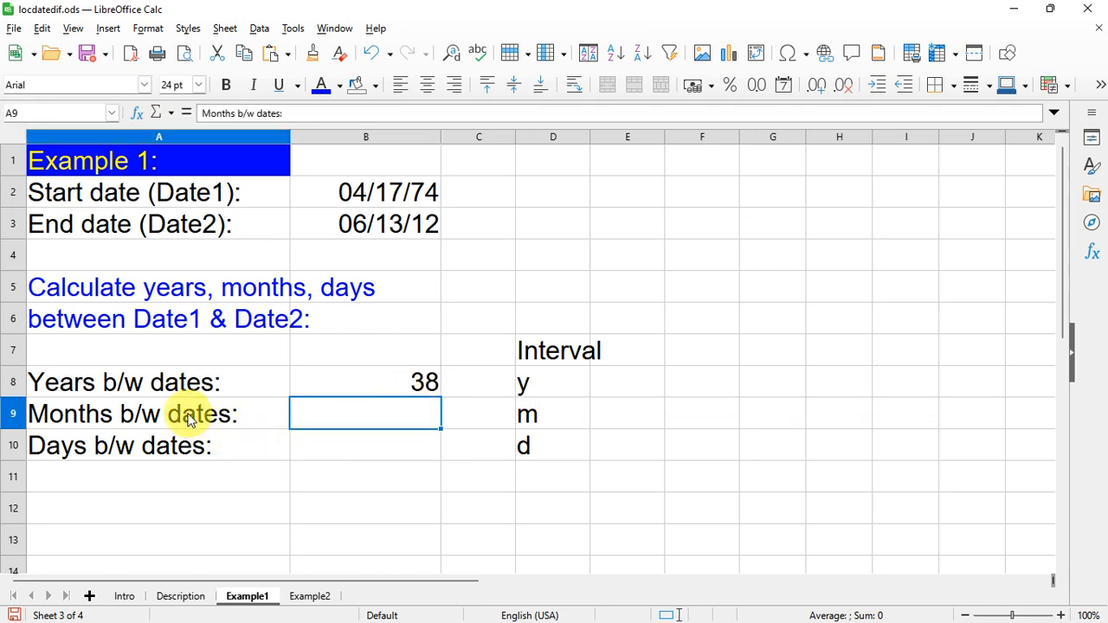
left_click(405, 422)
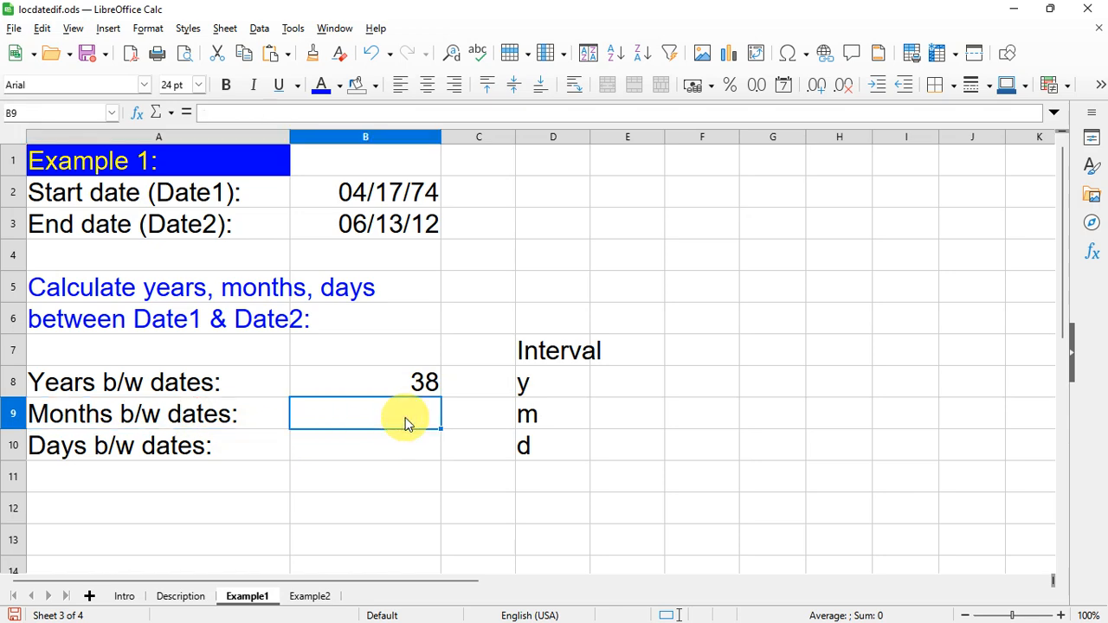
type("=")
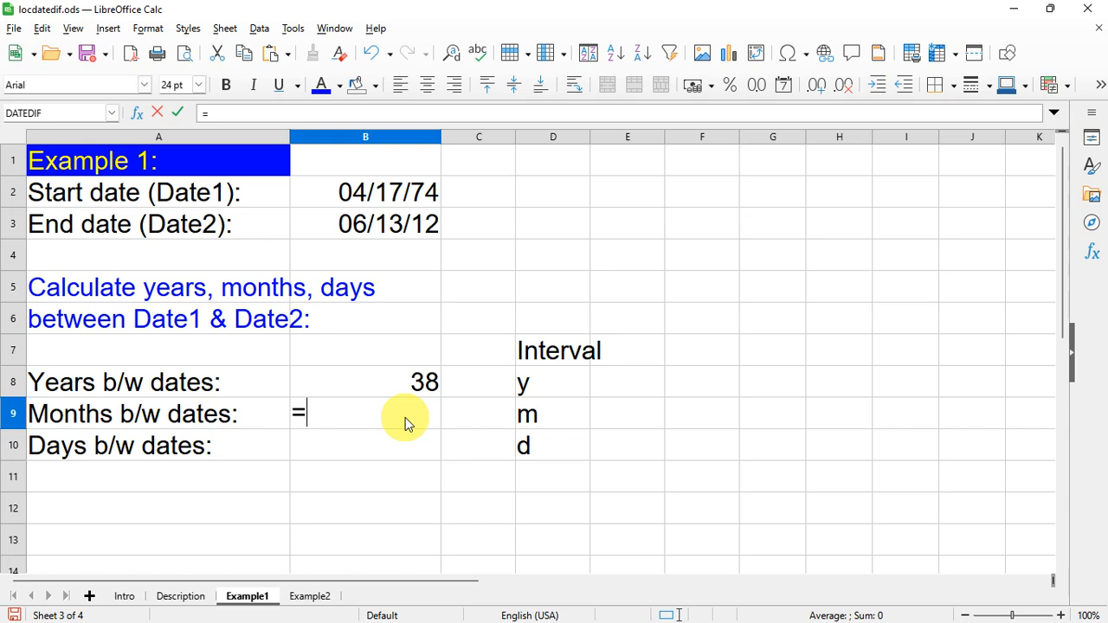
type("D")
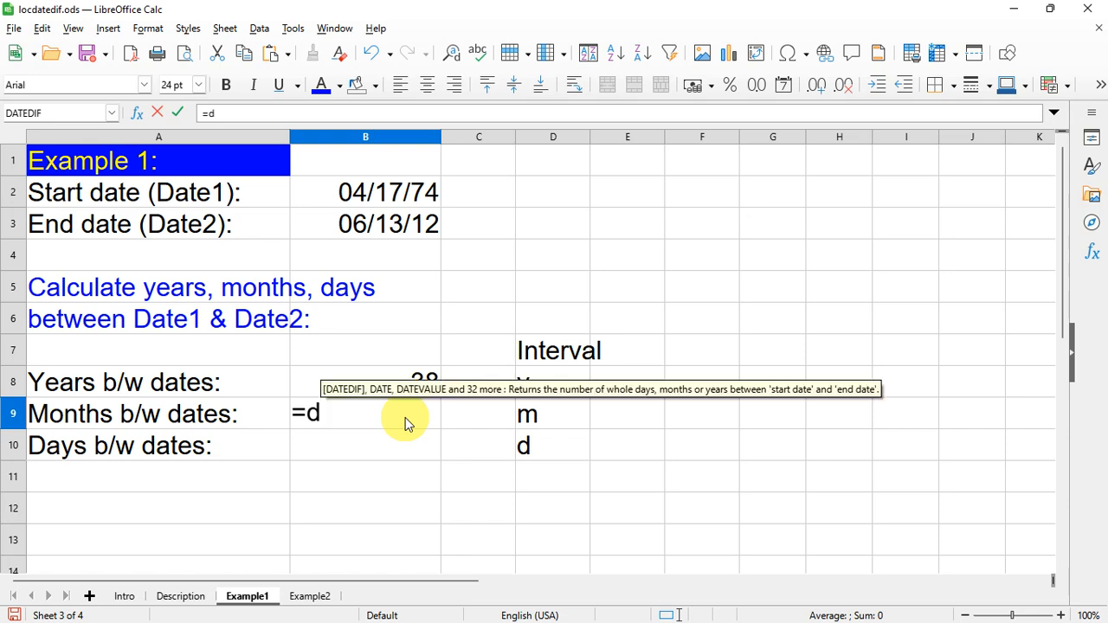
type("ATEDIF")
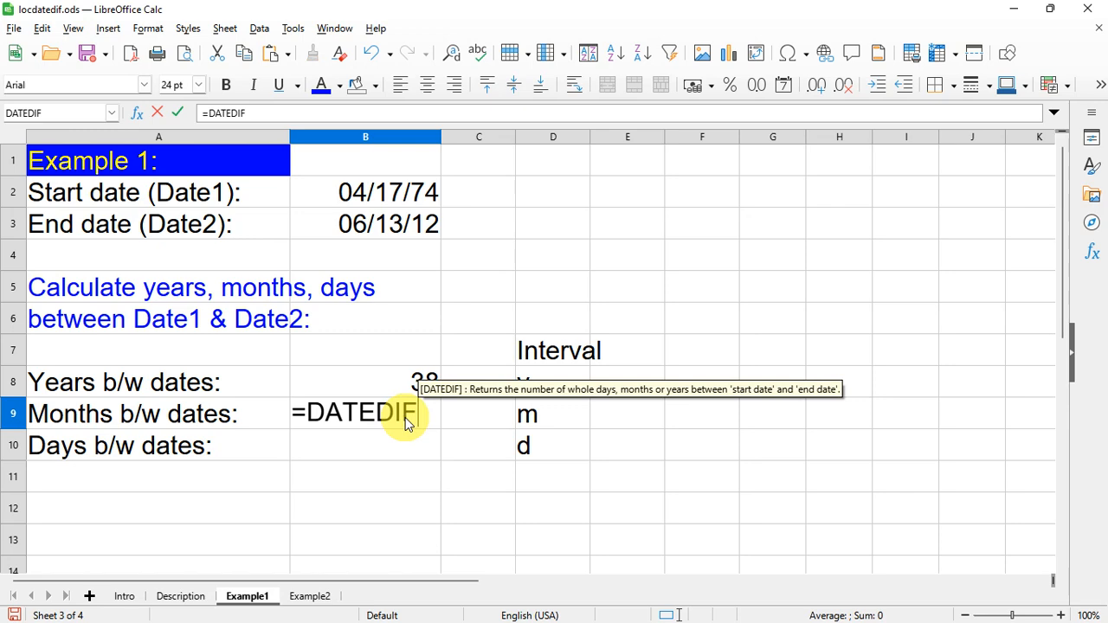
type("(B2")
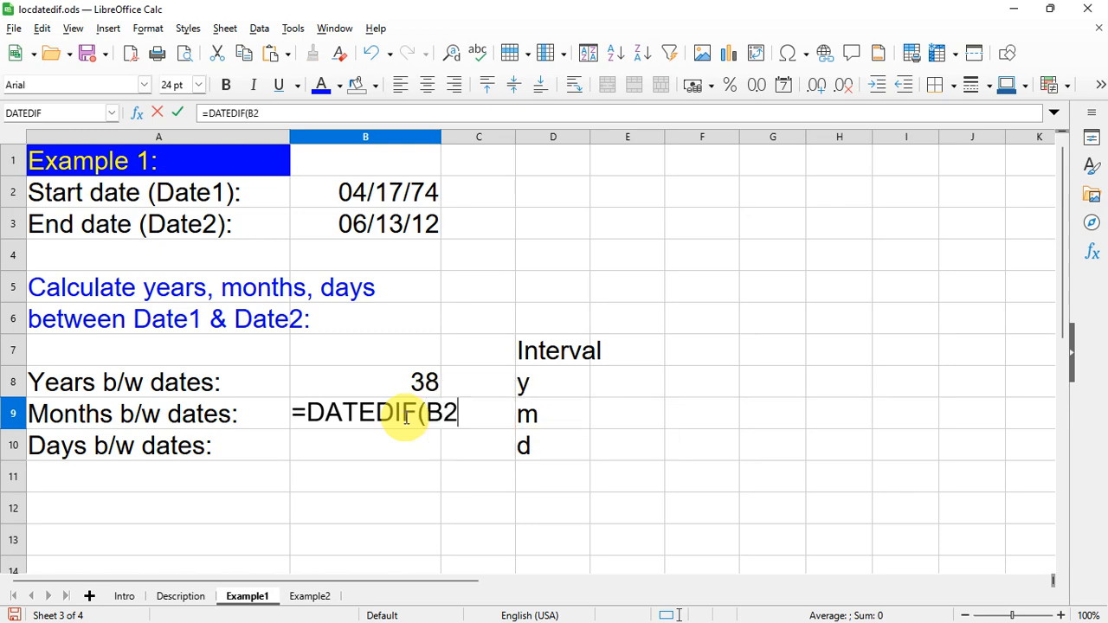
type(",B3,")
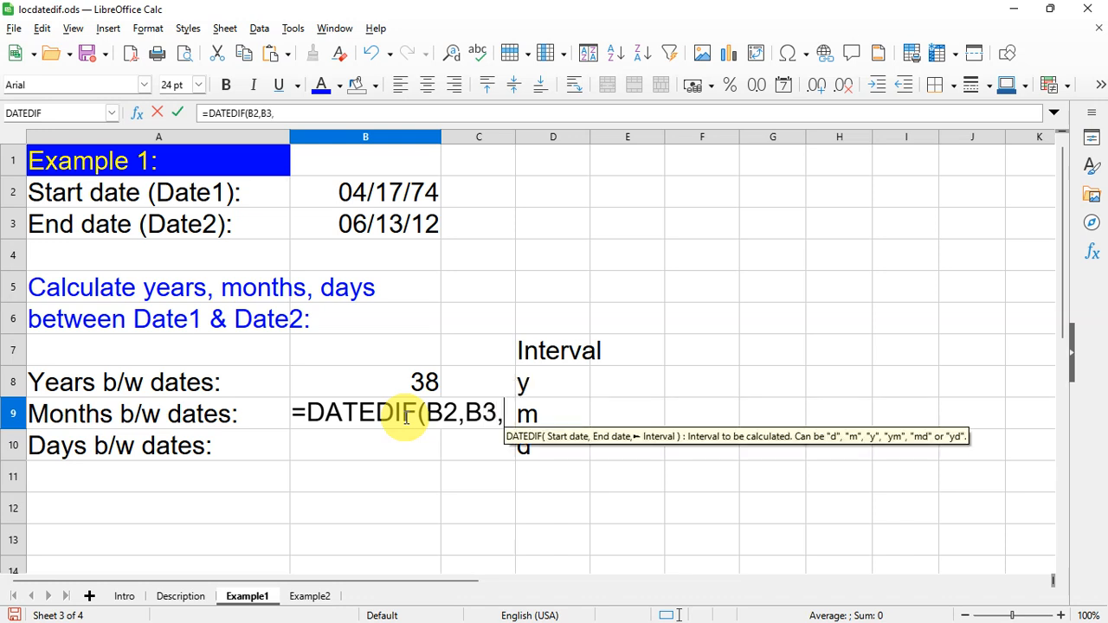
type("\"")
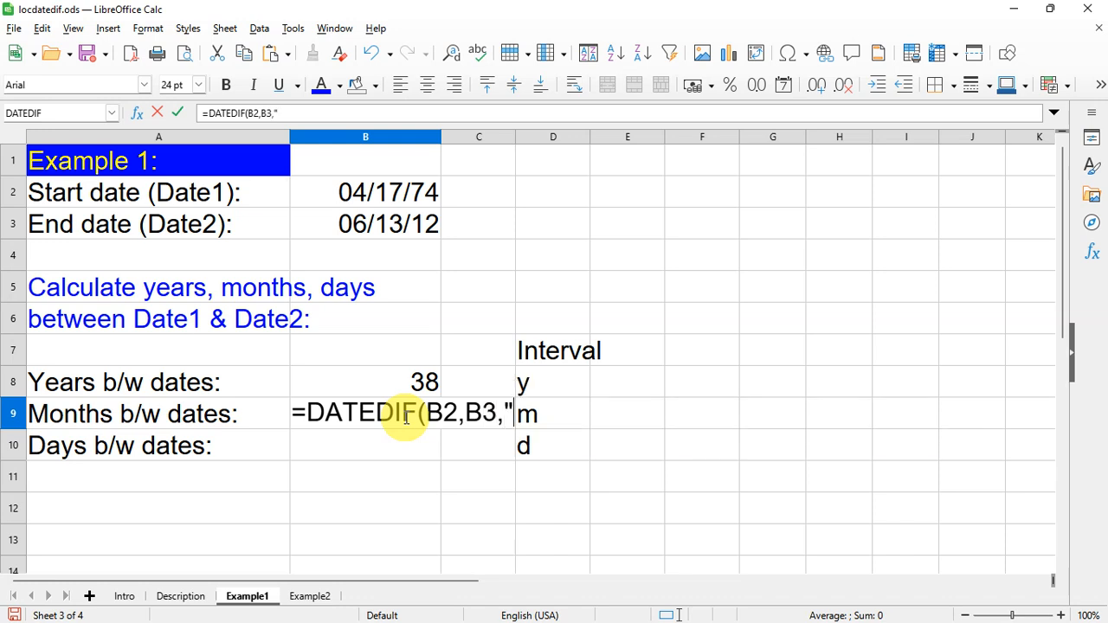
type("m\")")
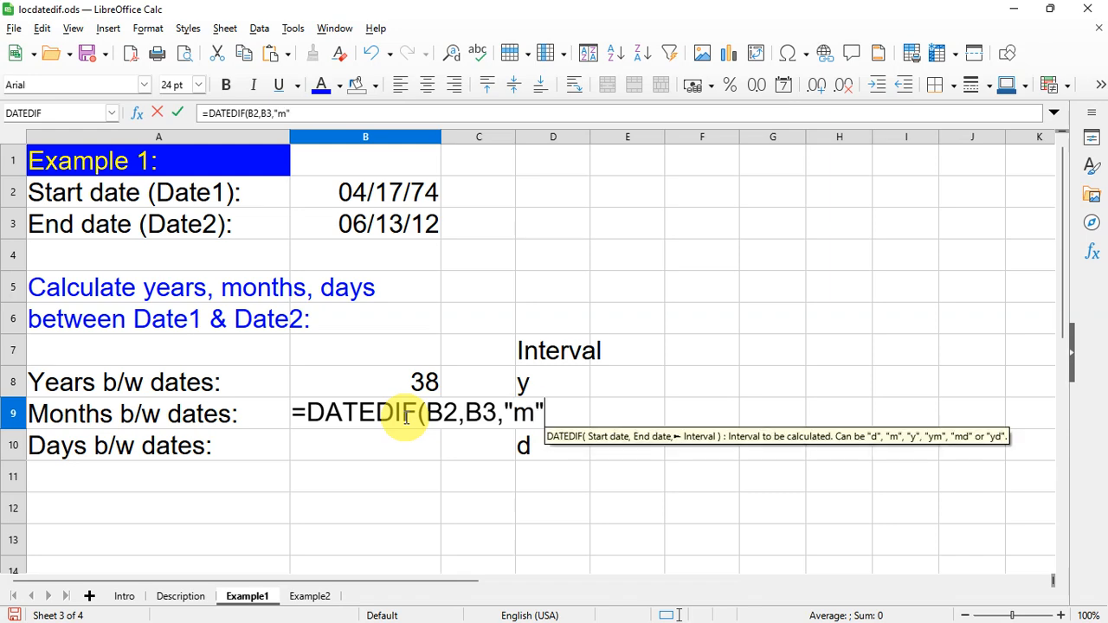
key("Return")
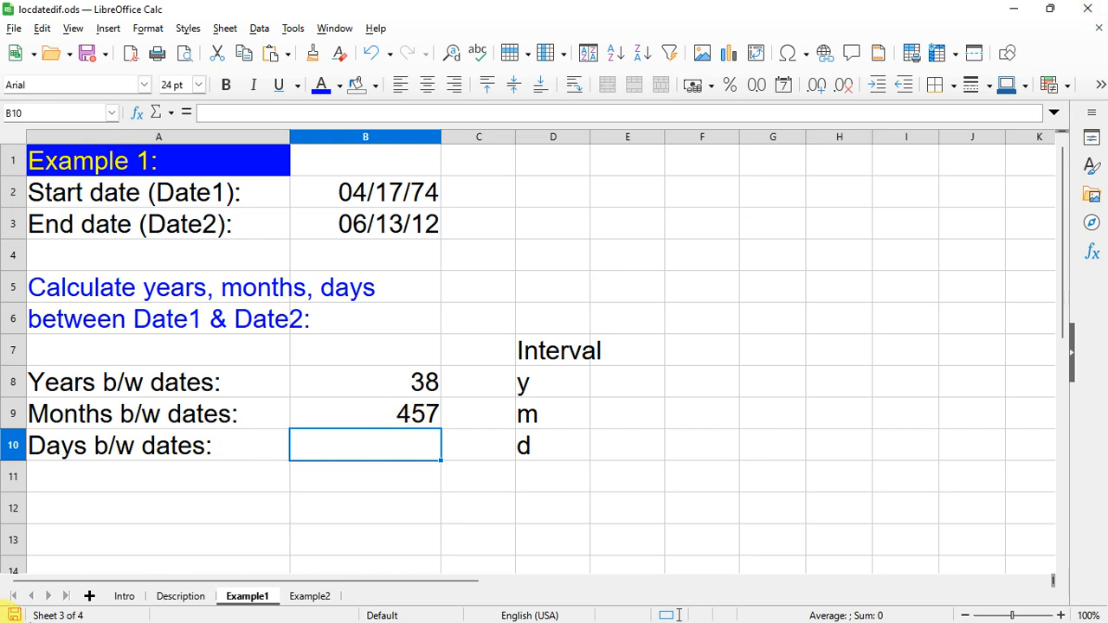
Calculate the days between the two dates in B10 with the formula =DATEDIF(B2,B3,"d").
left_click(251, 447)
left_click(334, 446)
type("=")
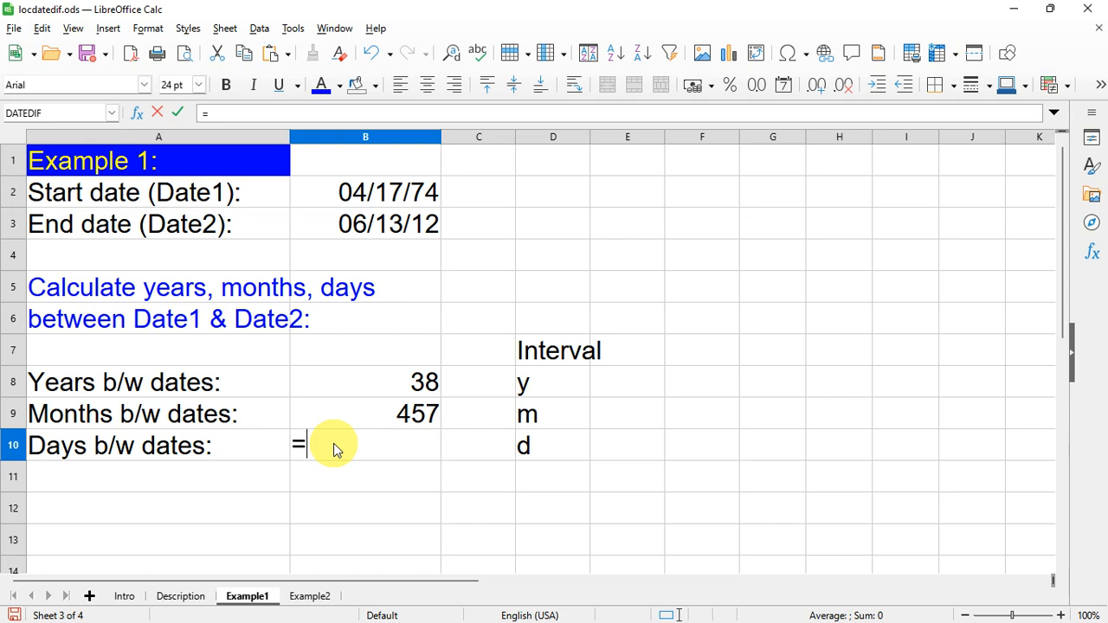
type("DATE")
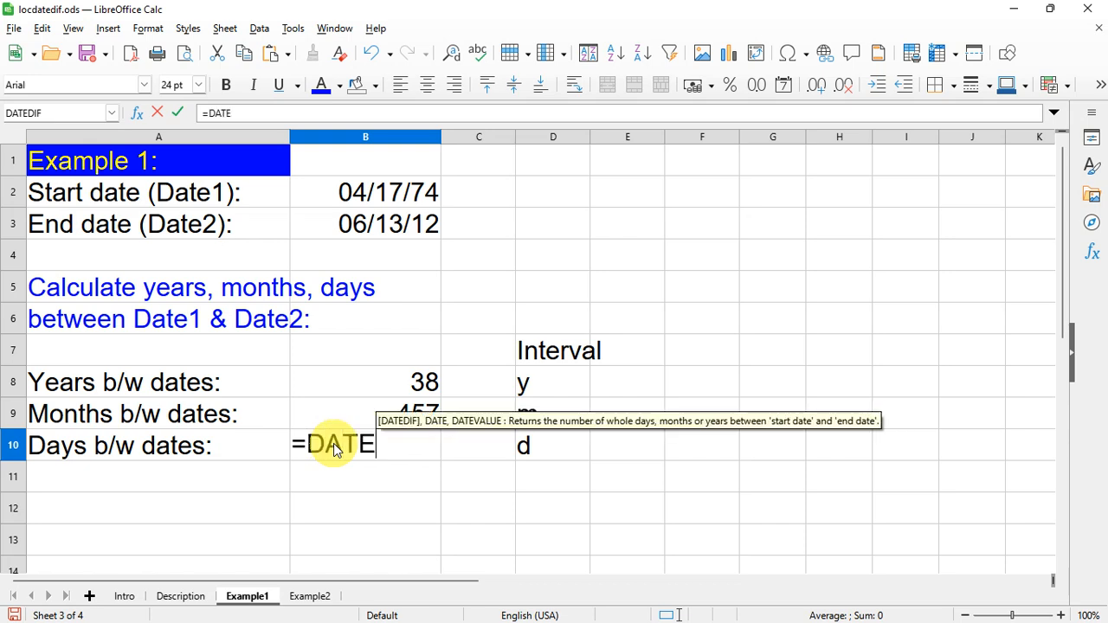
type("DIF(")
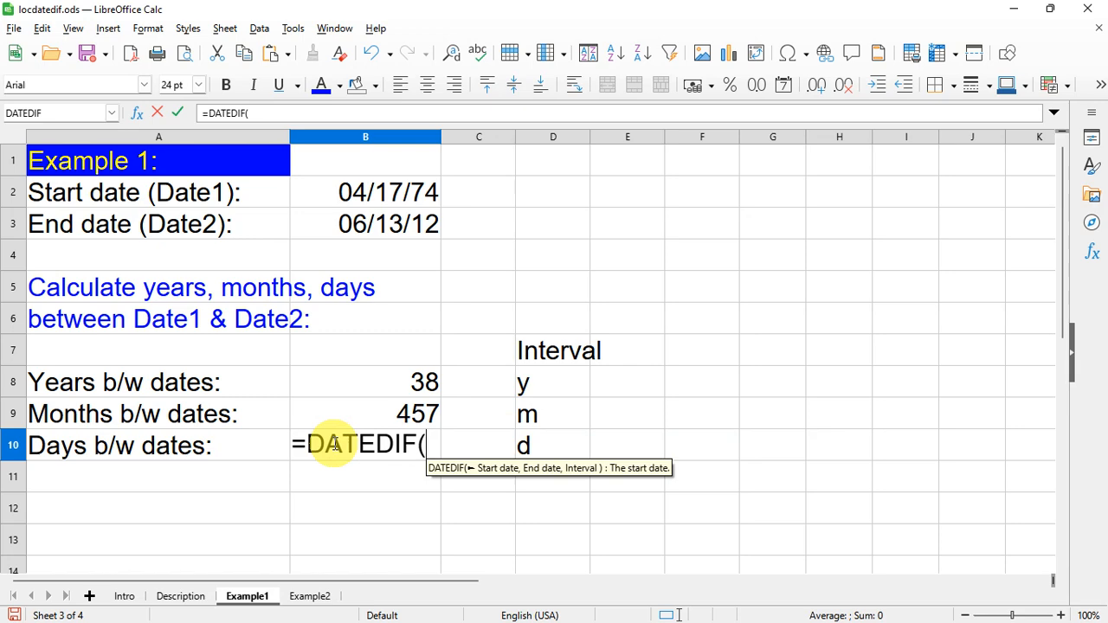
type("B2,")
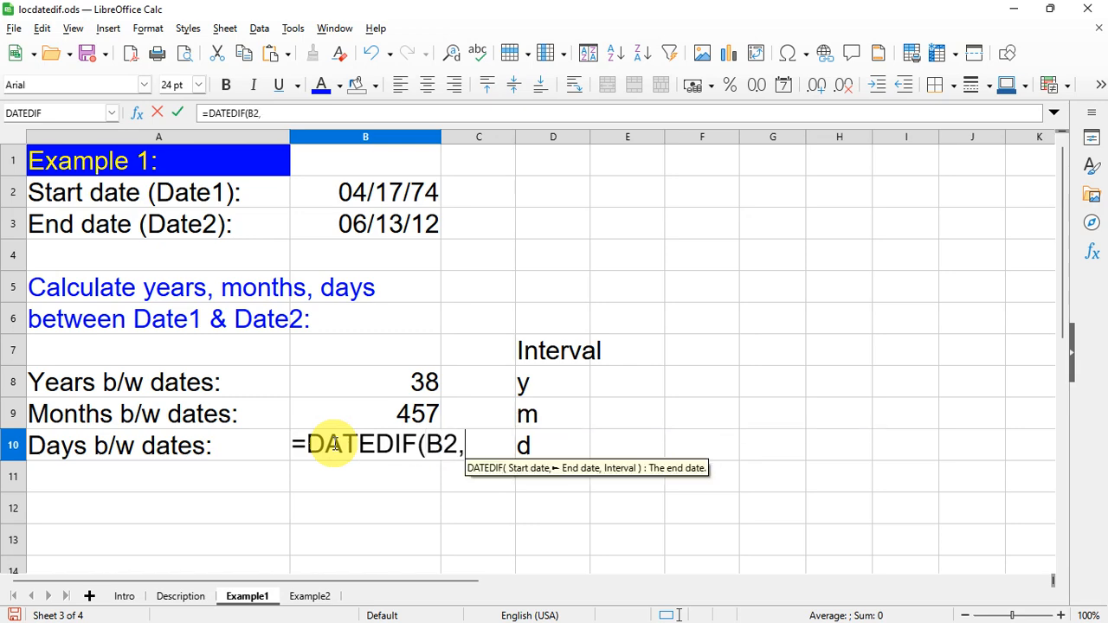
type("B3")
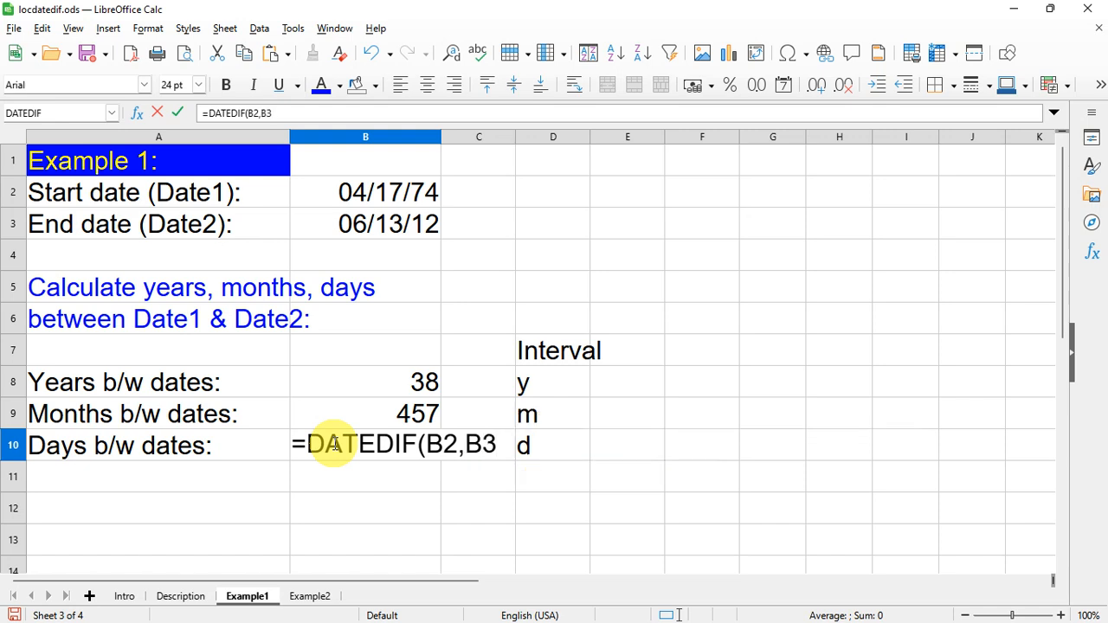
type(",\"d\")")
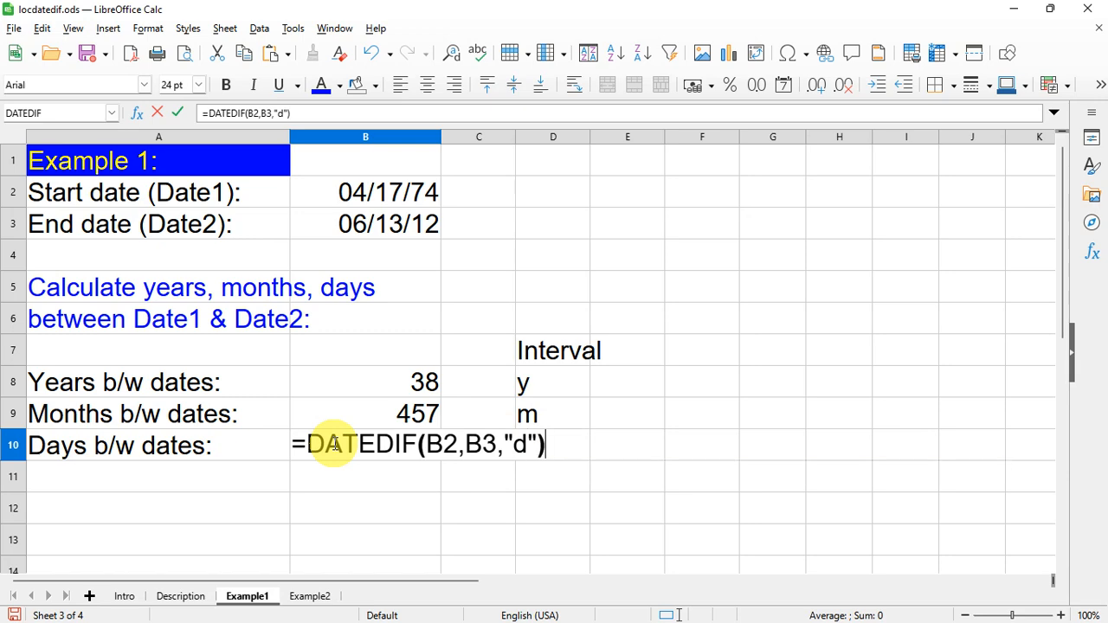
key("Return")
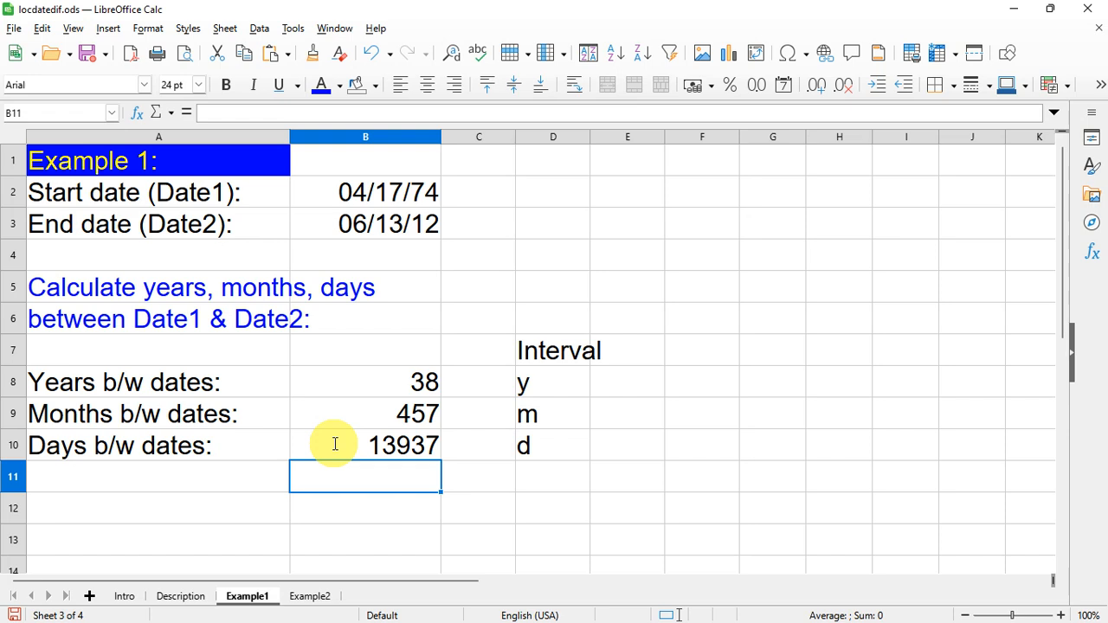
left_click(335, 444)
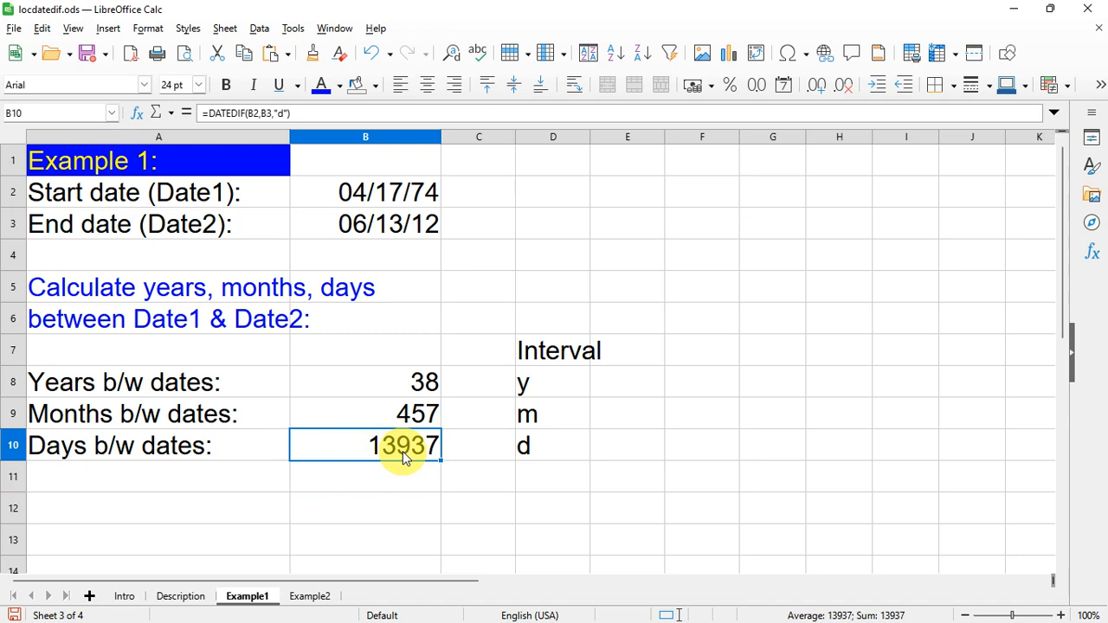
Go to the Example2 sheet and examine the birthday, today's date and the age calculation task below them.
key("ctrl+Page_Down")
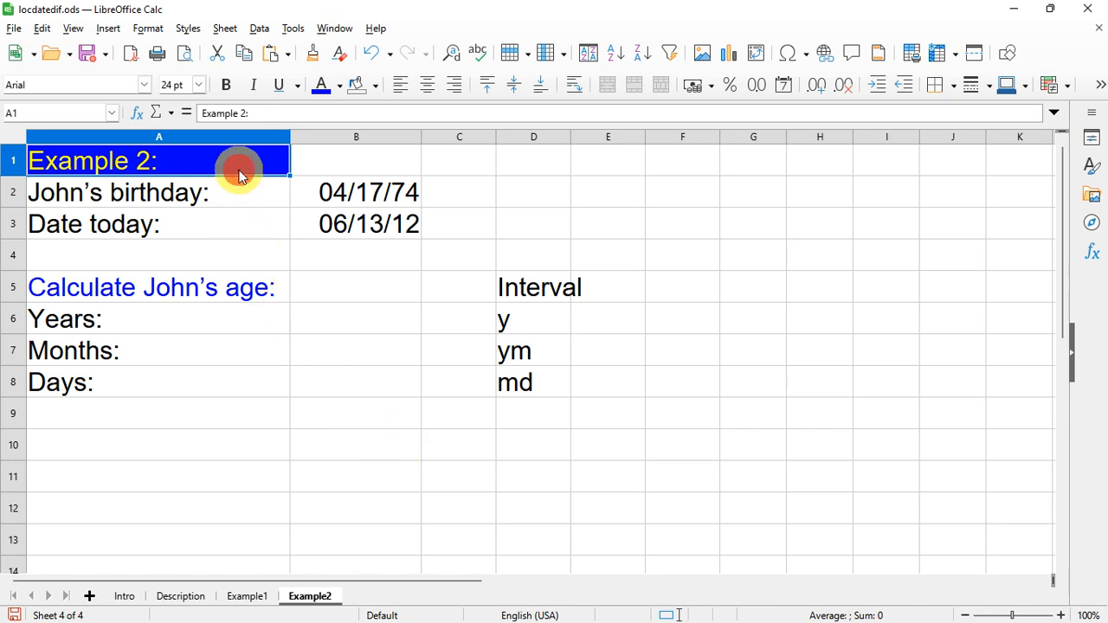
left_click_drag(236, 195, 411, 199)
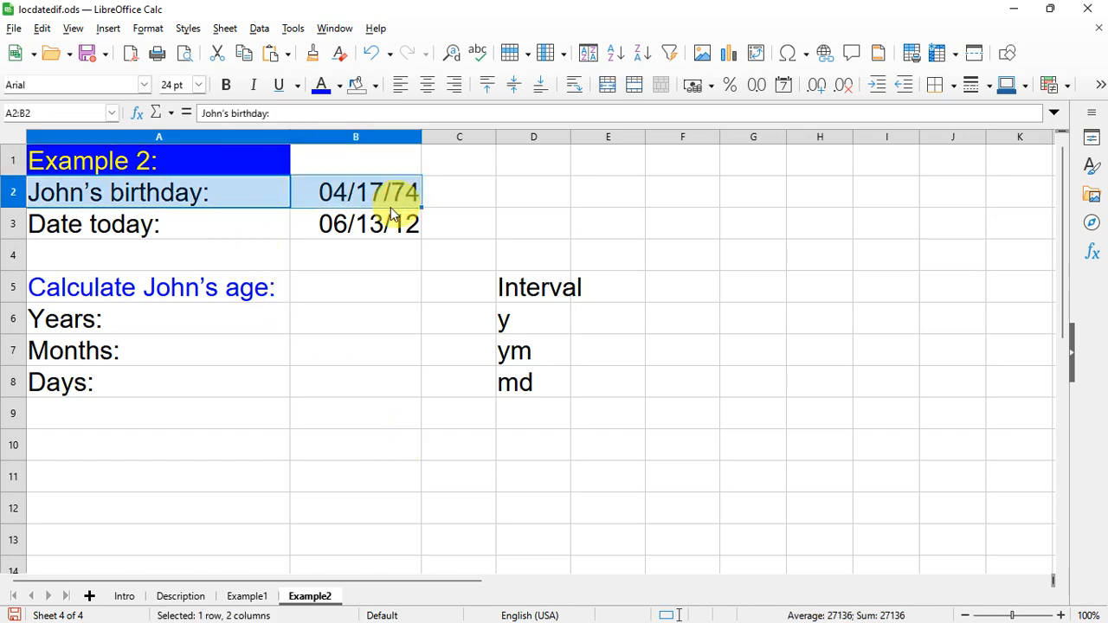
left_click_drag(208, 226, 383, 230)
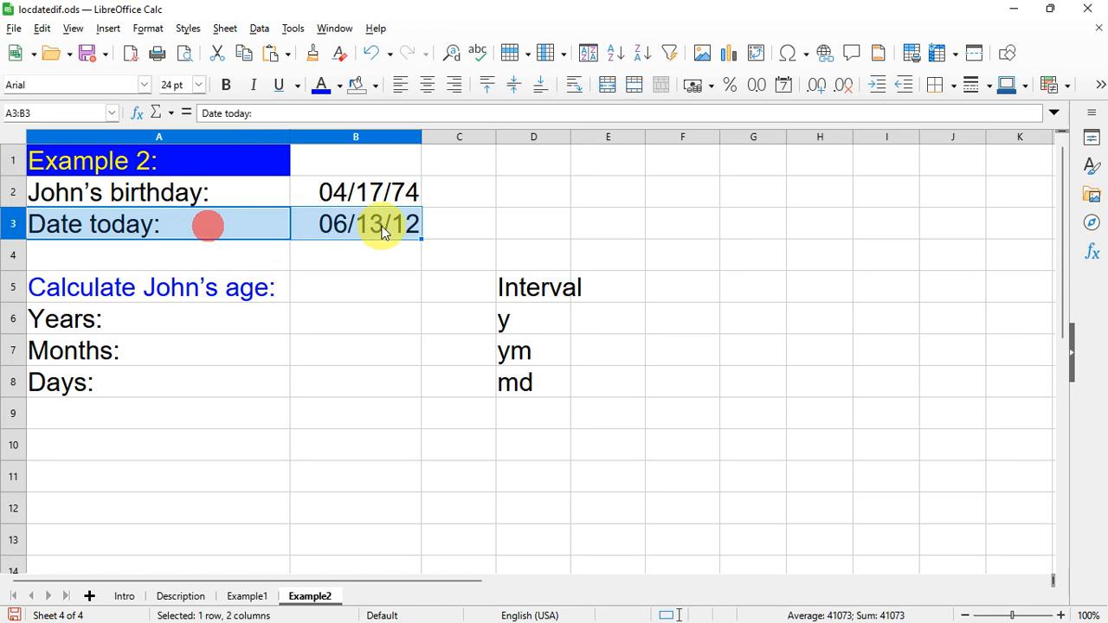
left_click(186, 294)
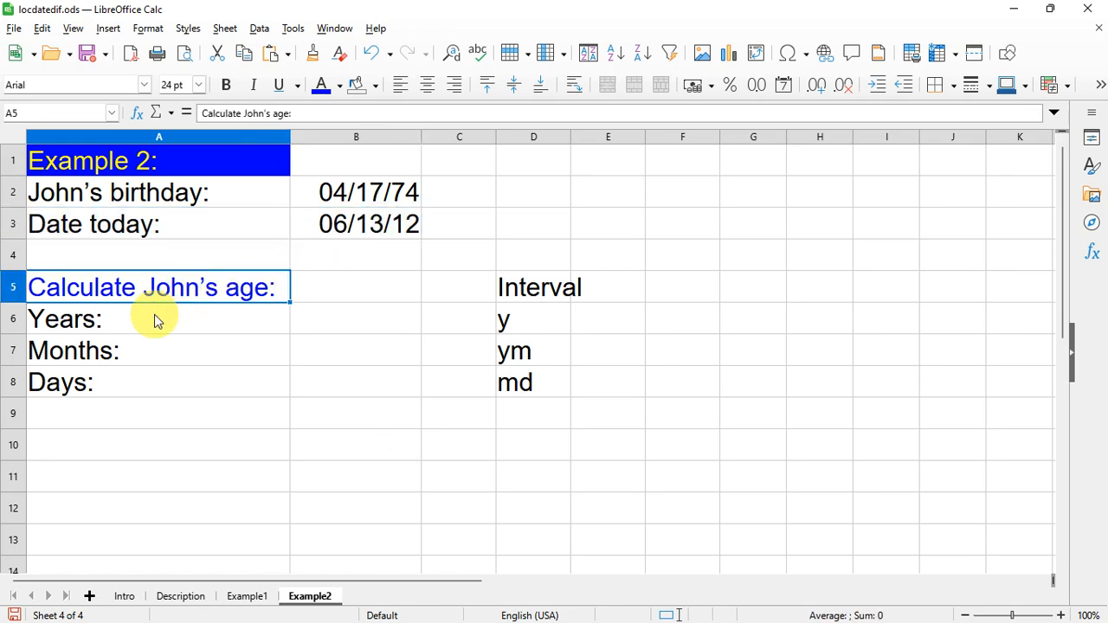
left_click(154, 320)
Calculate the full years of the age in B6 with the formula =DATEDIF(B2,B3,"y").
left_click(374, 321)
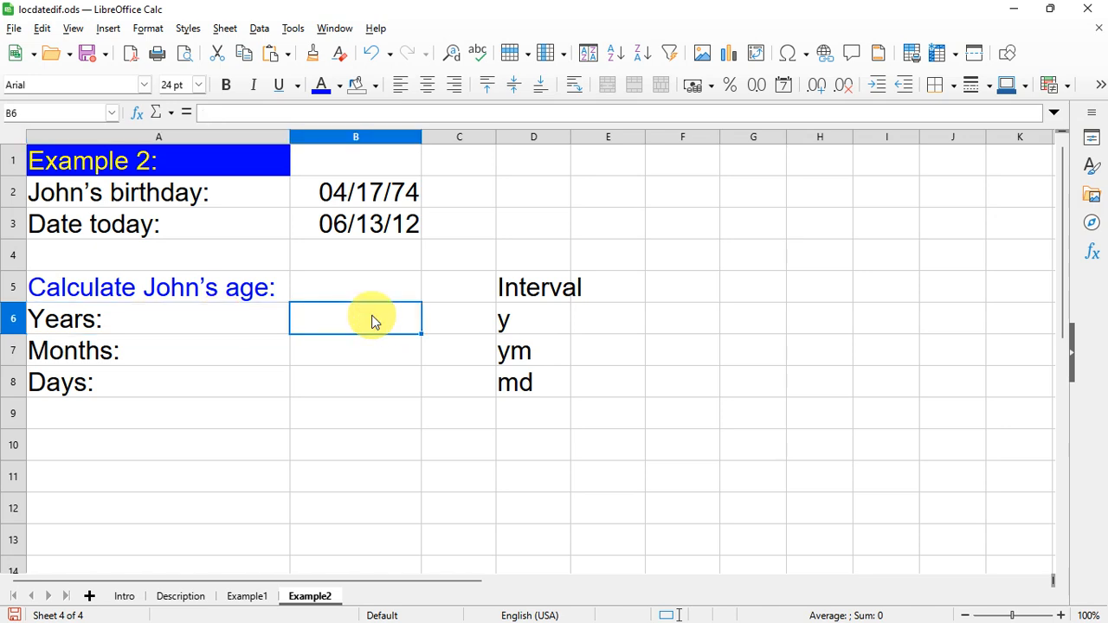
type("=D")
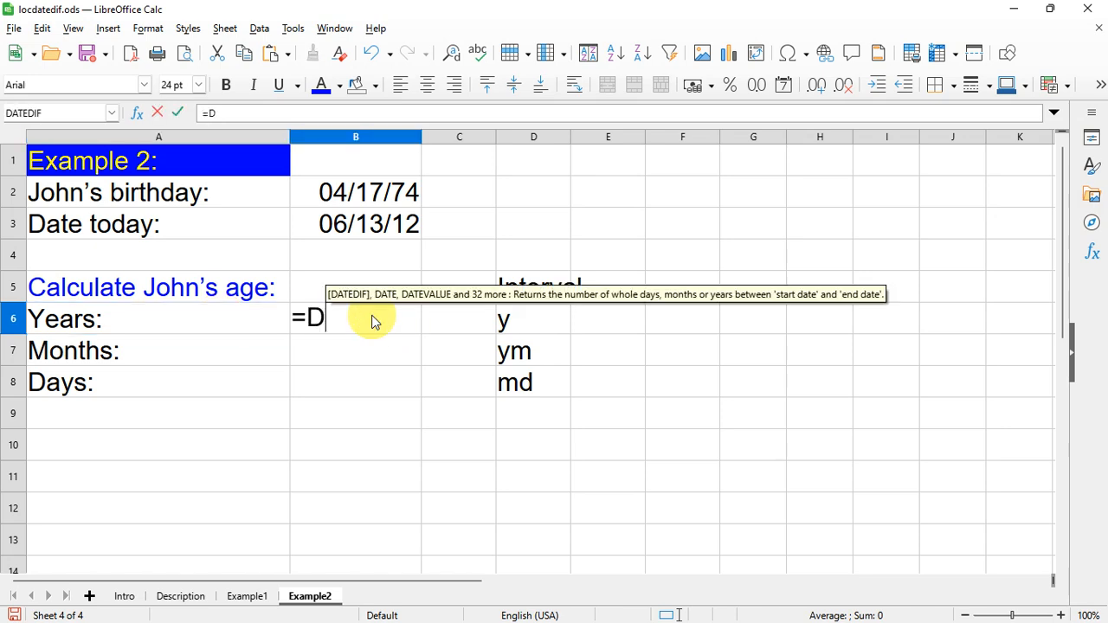
type("ATEDIF")
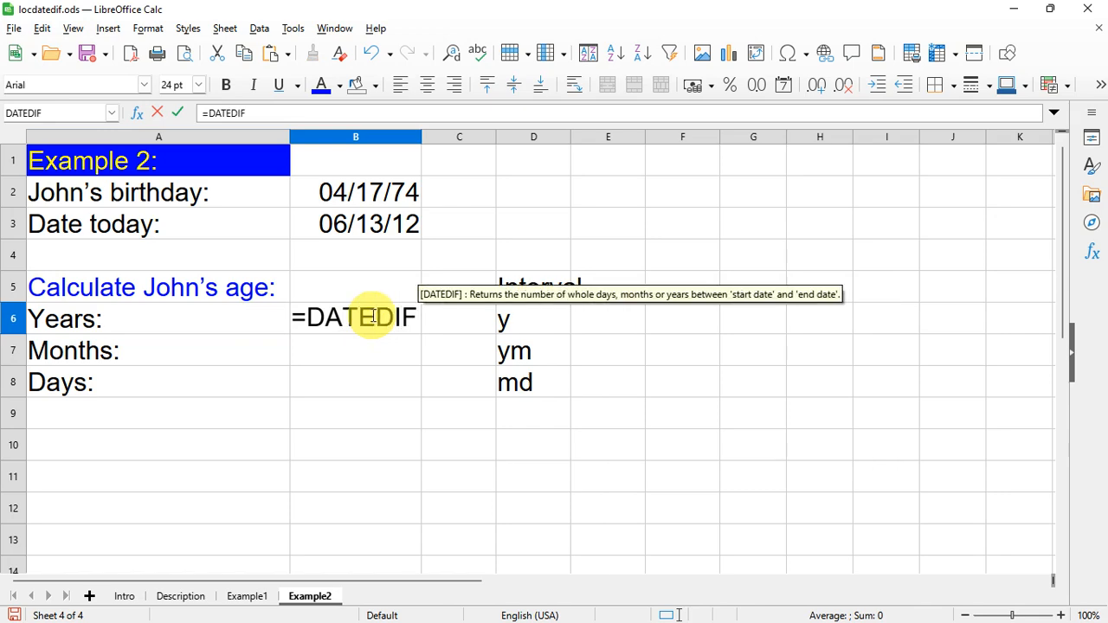
type("(B2,")
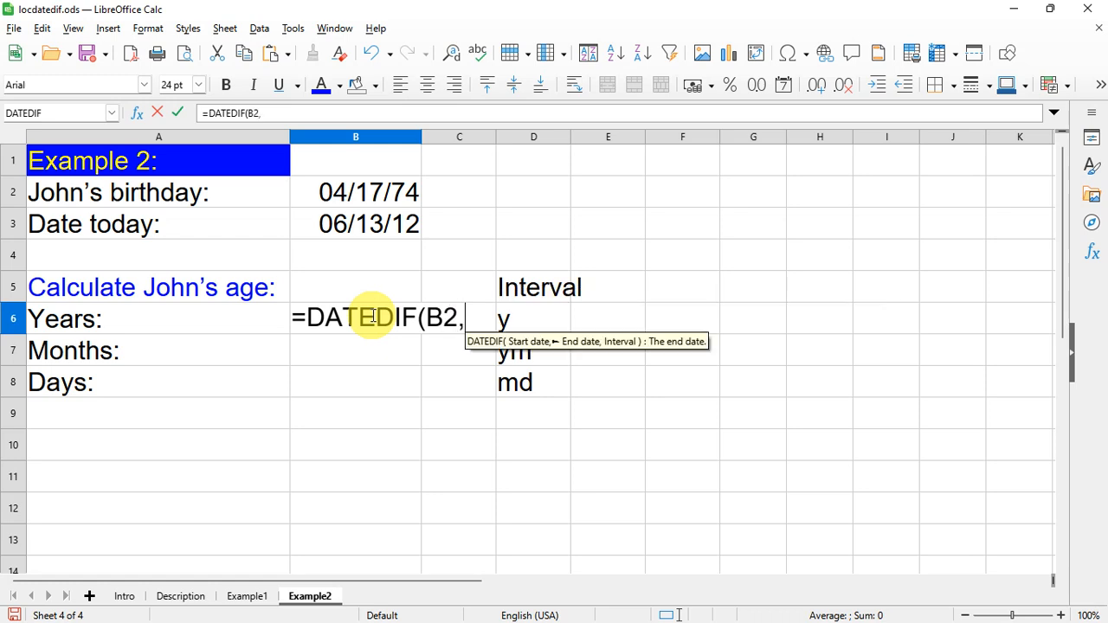
type("B3,")
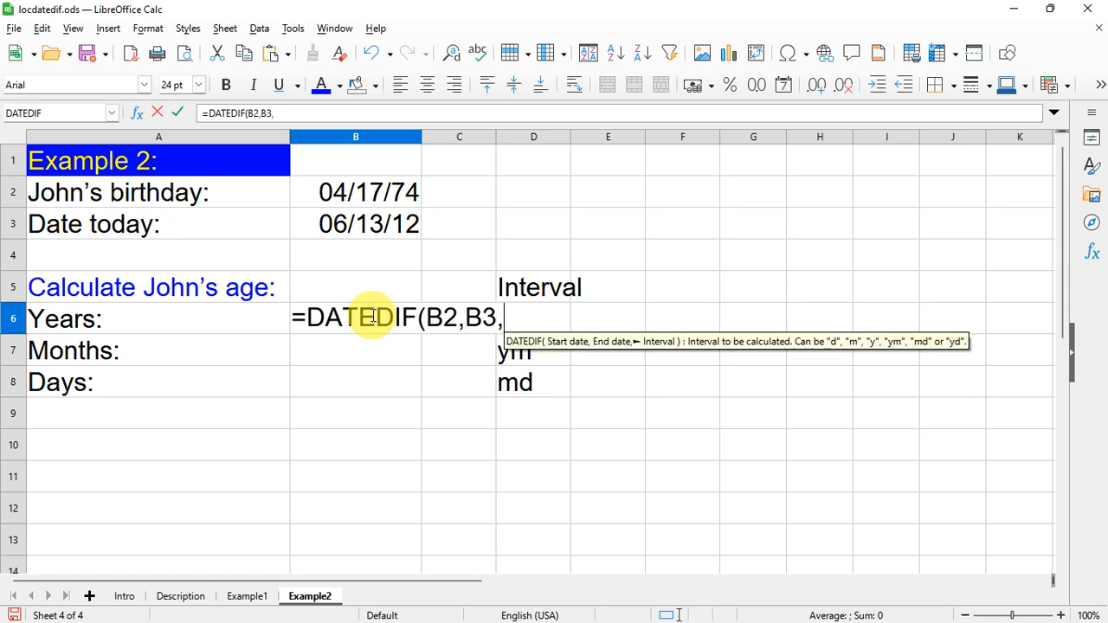
type("\"")
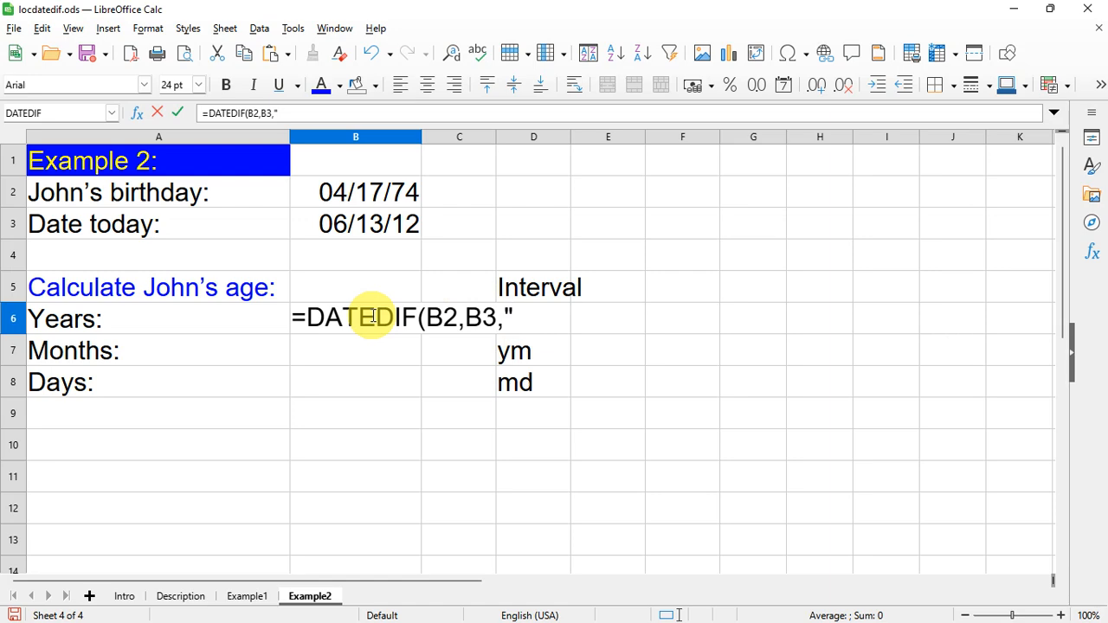
type("y\")")
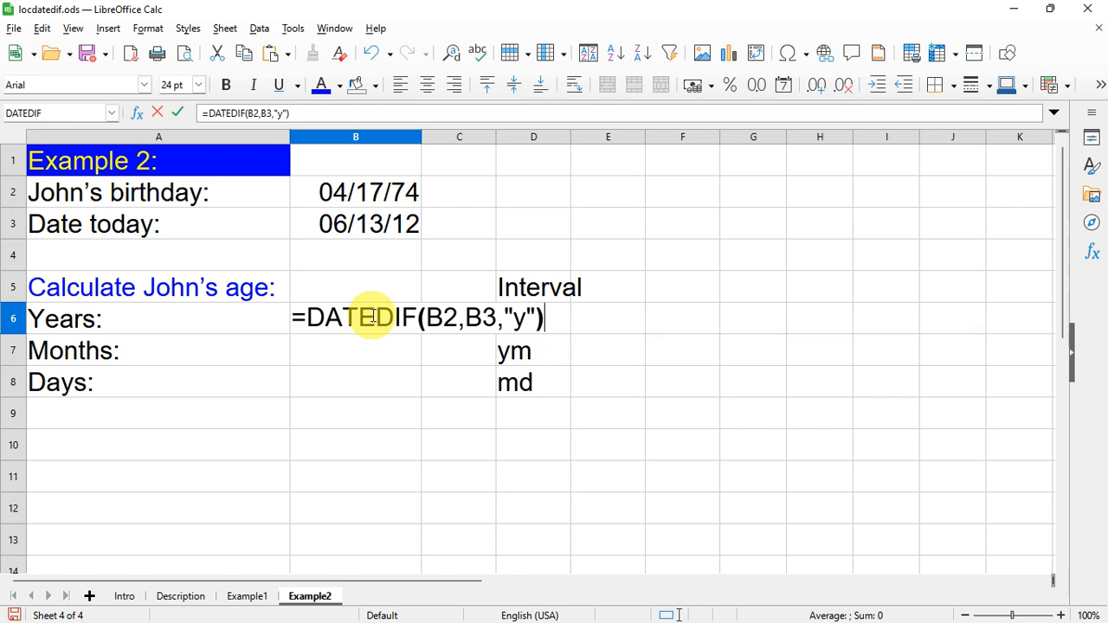
key("Return")
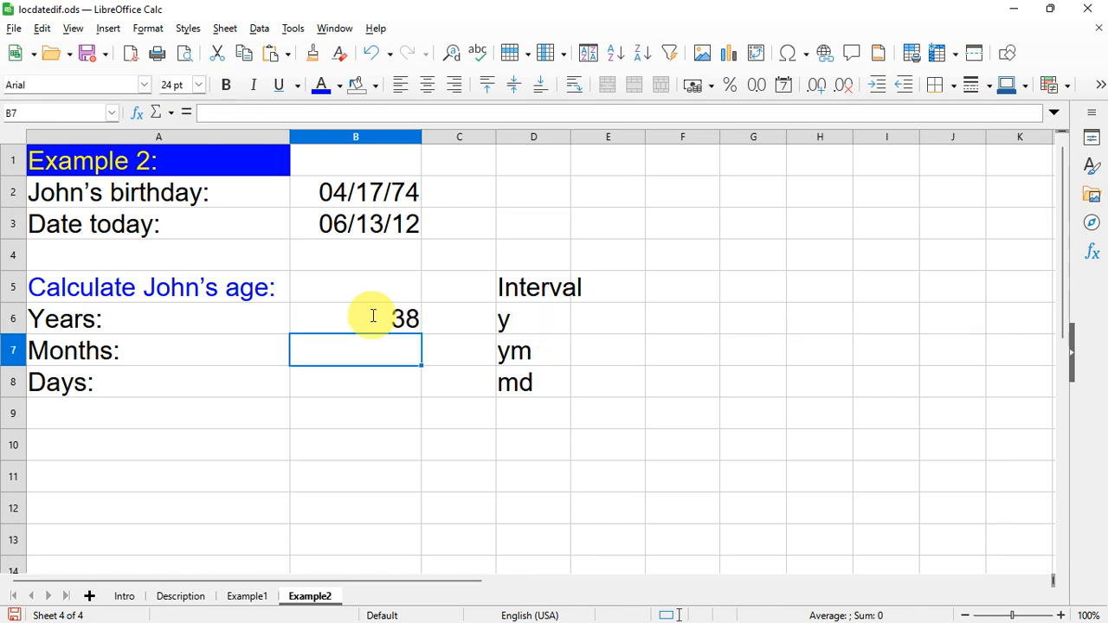
Calculate the remaining months of the age in B7 with the formula =DATEDIF(B2,B3,"ym").
type("=")
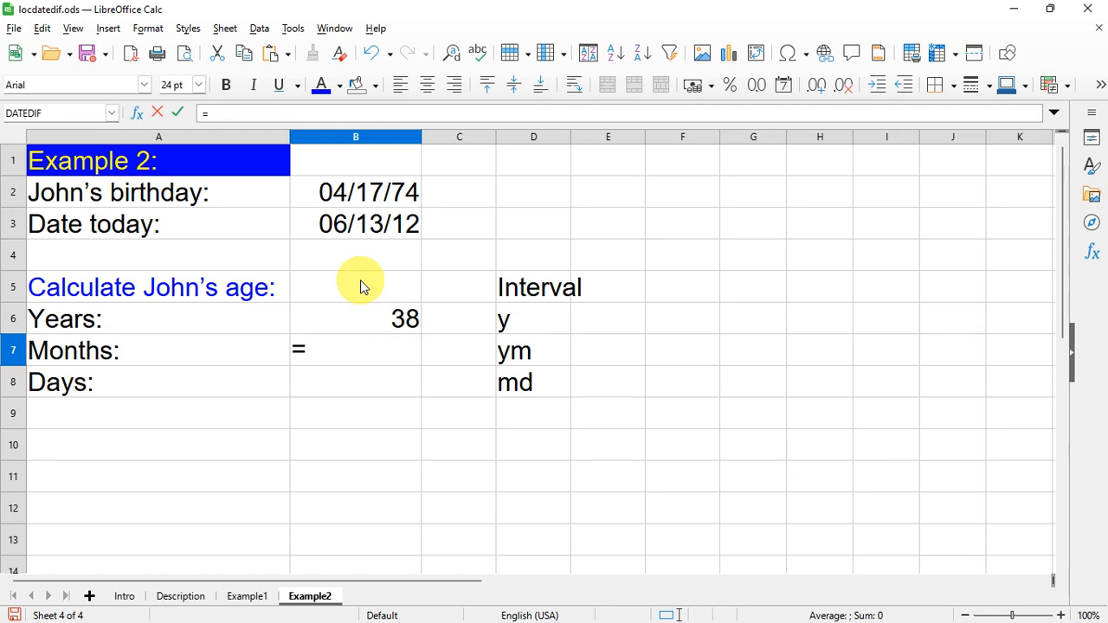
type("DATEDIF")
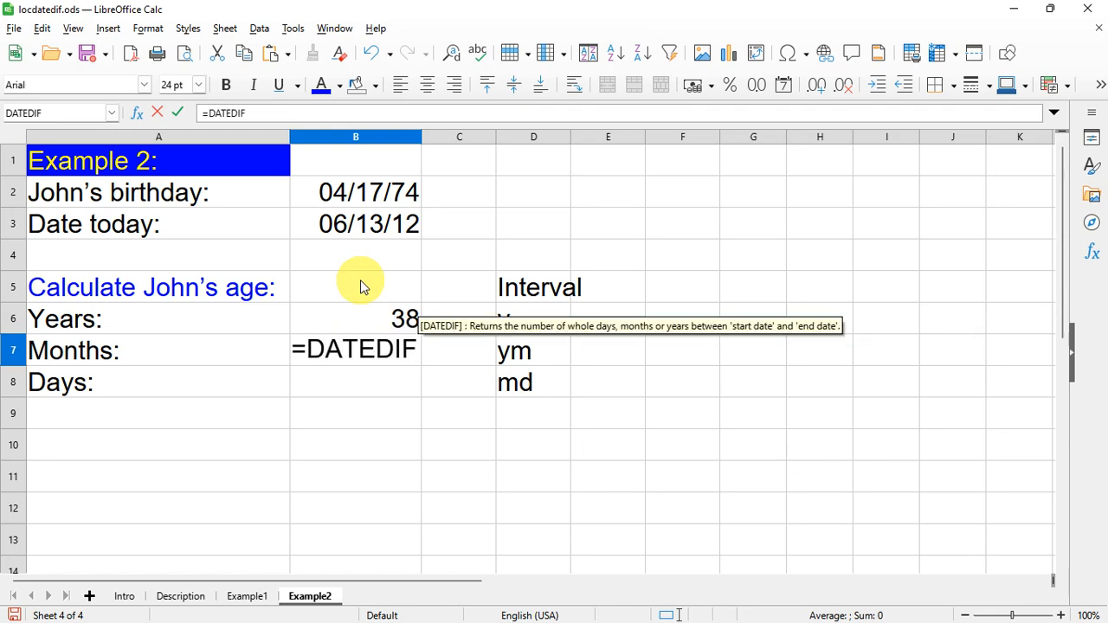
type("(B2,B3,")
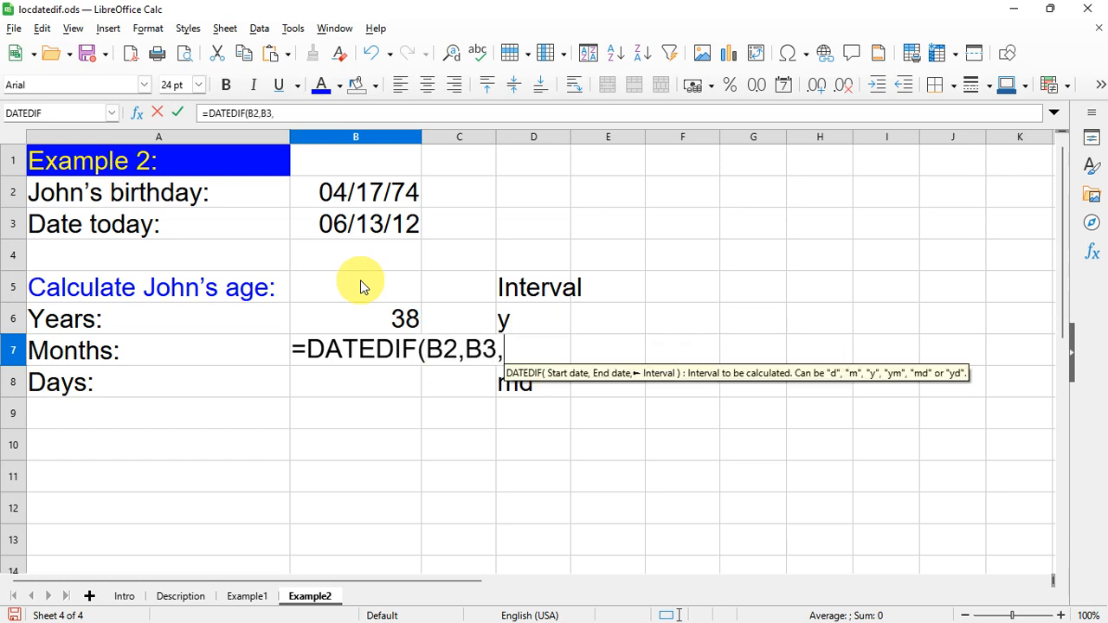
type("\"")
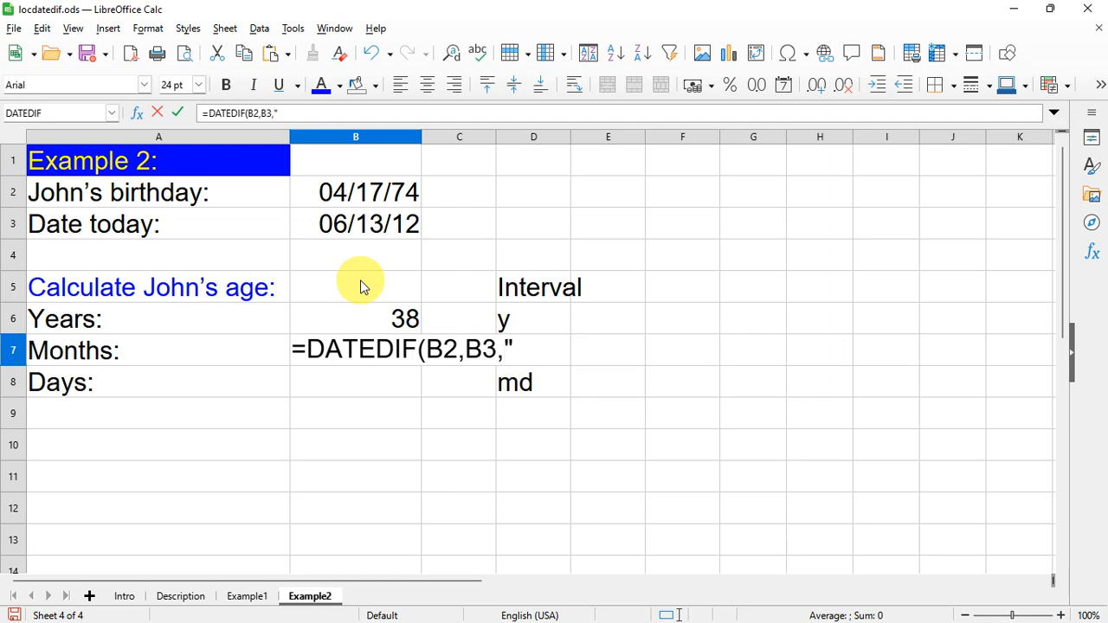
type("ym\")")
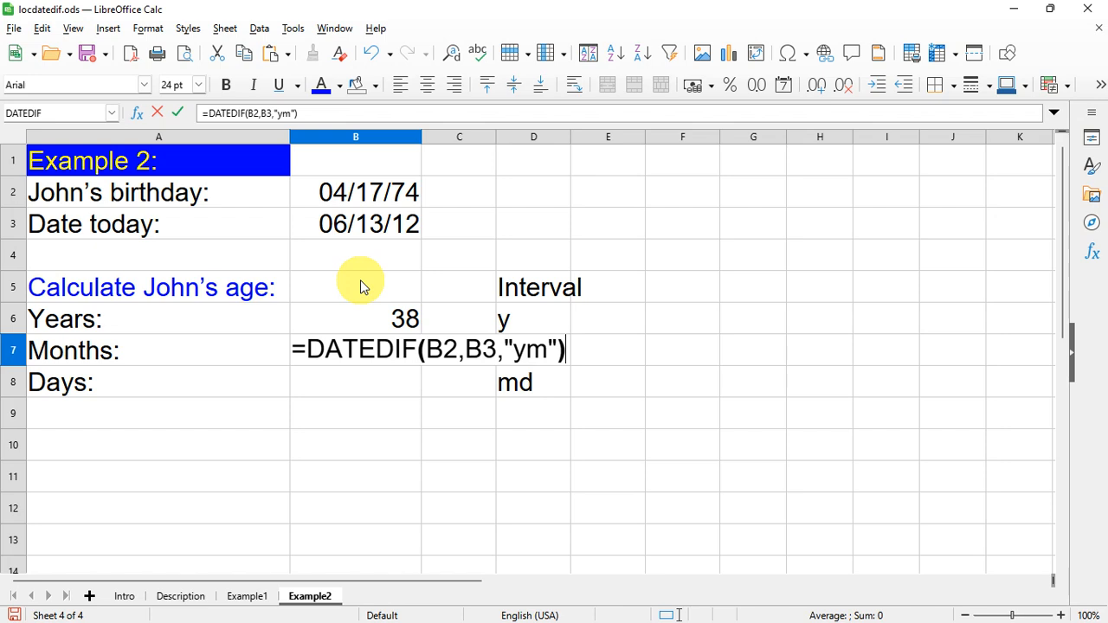
key("Return")
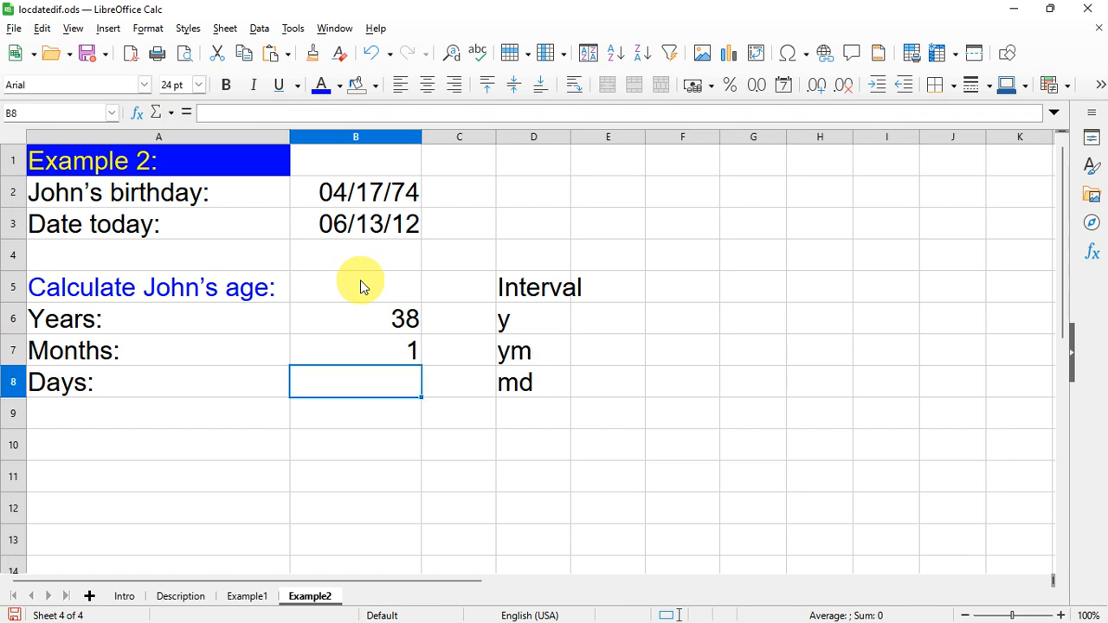
Calculate the remaining days of the age in B8 with the formula =DATEDIF(B2,B3,"md").
type("=DAE")
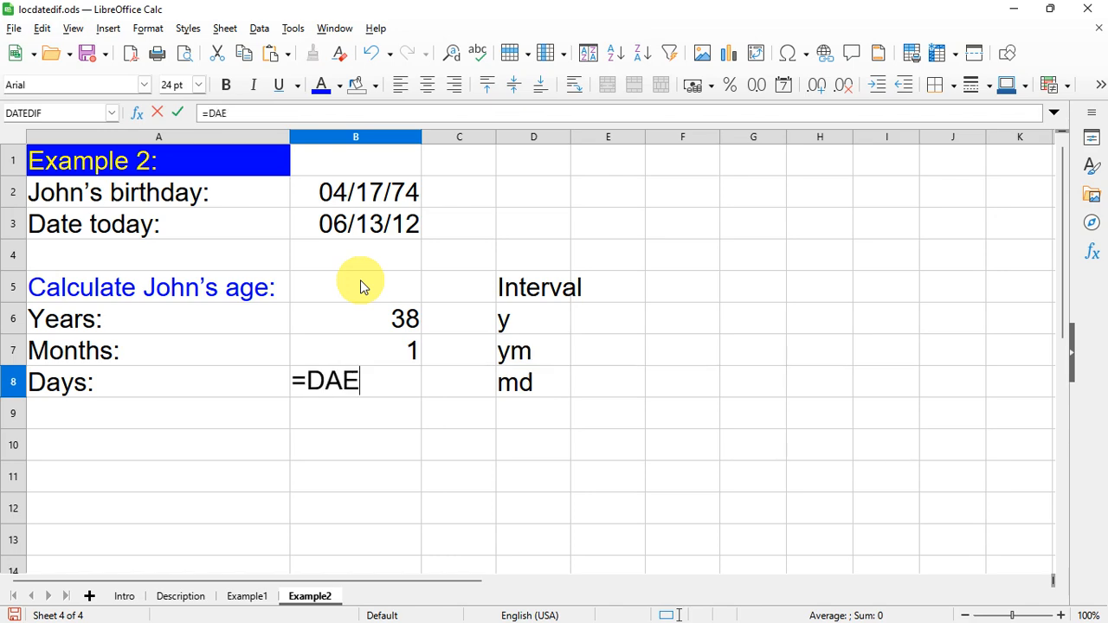
key("BackSpace")
type("TEDF")
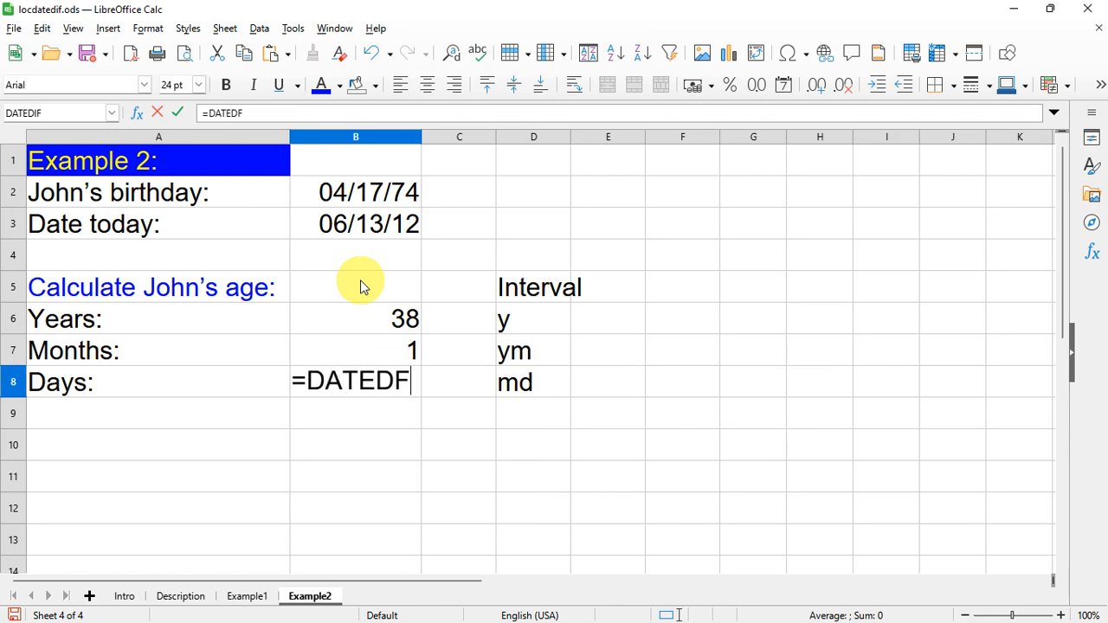
key("BackSpace")
type("IF")
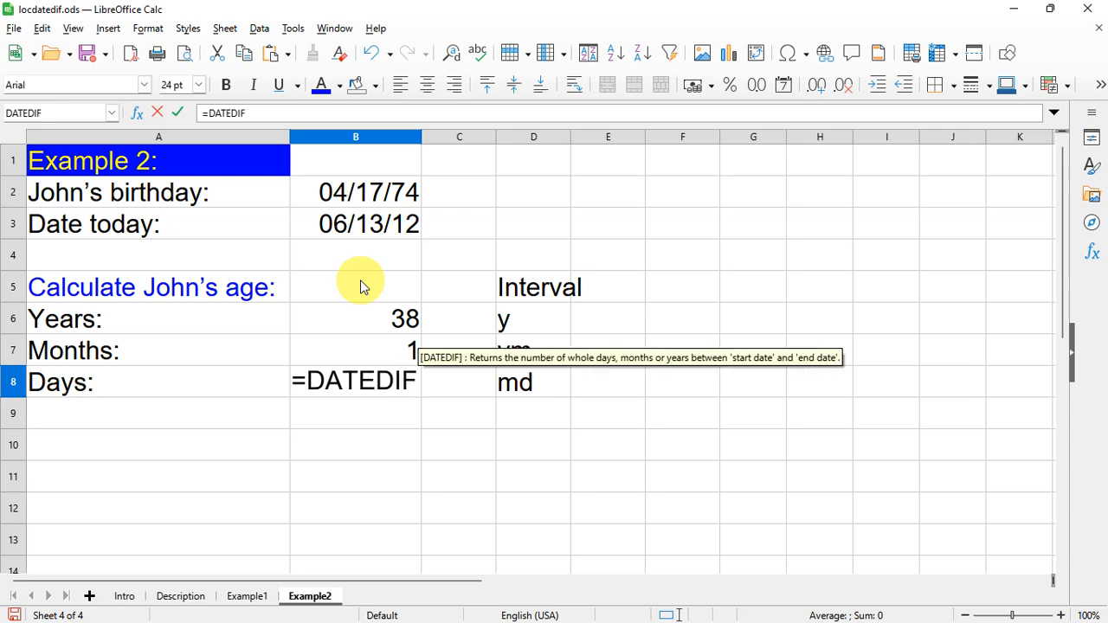
type("(")
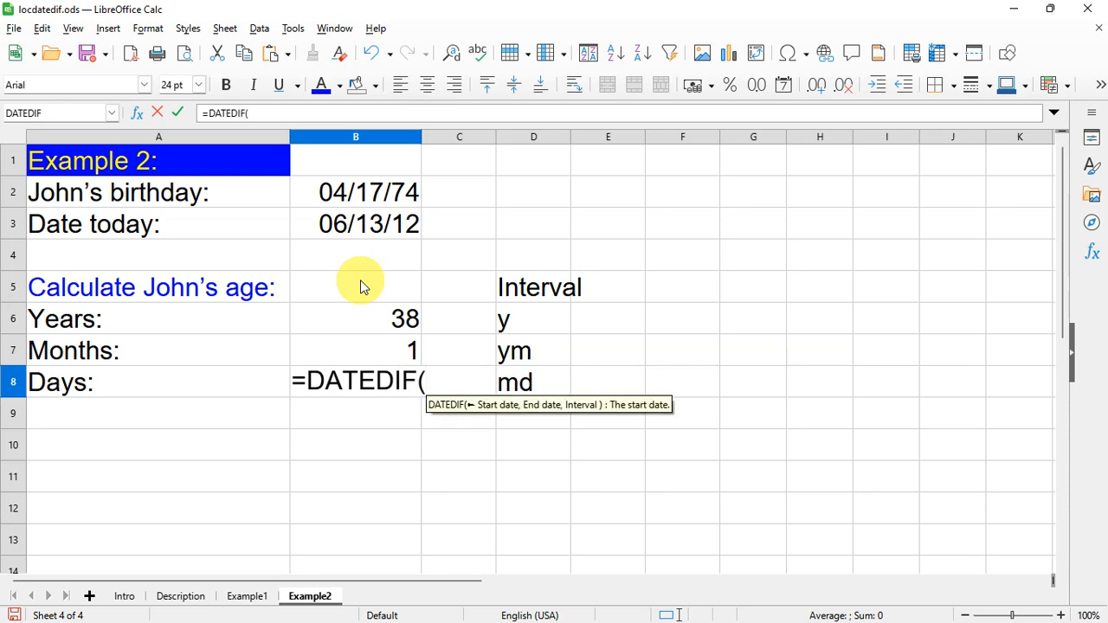
type("B2,B3,")
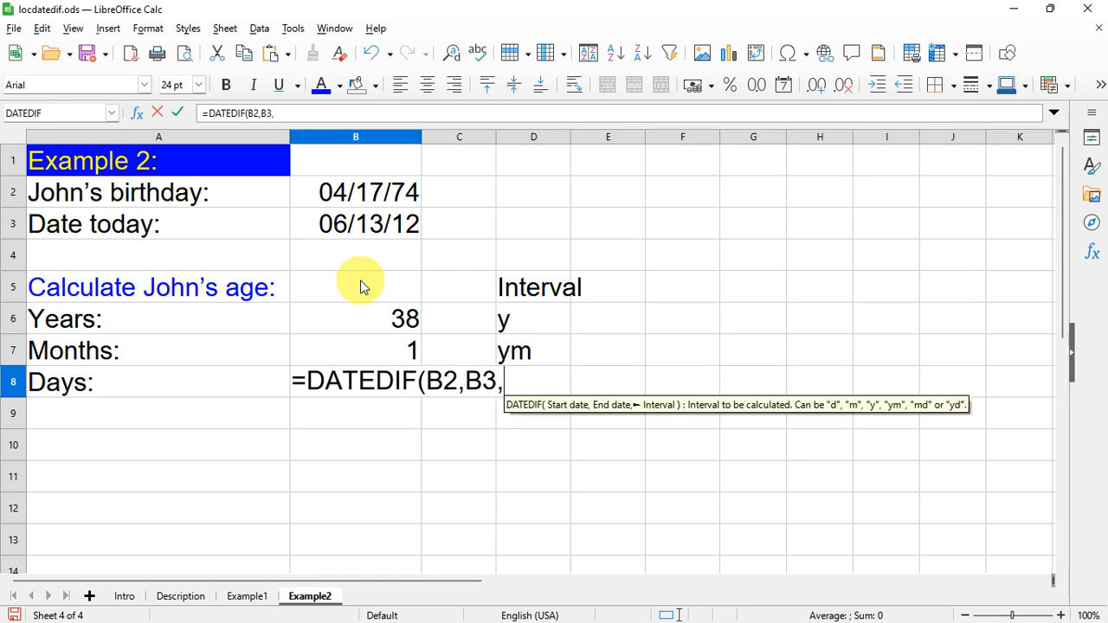
type("\"")
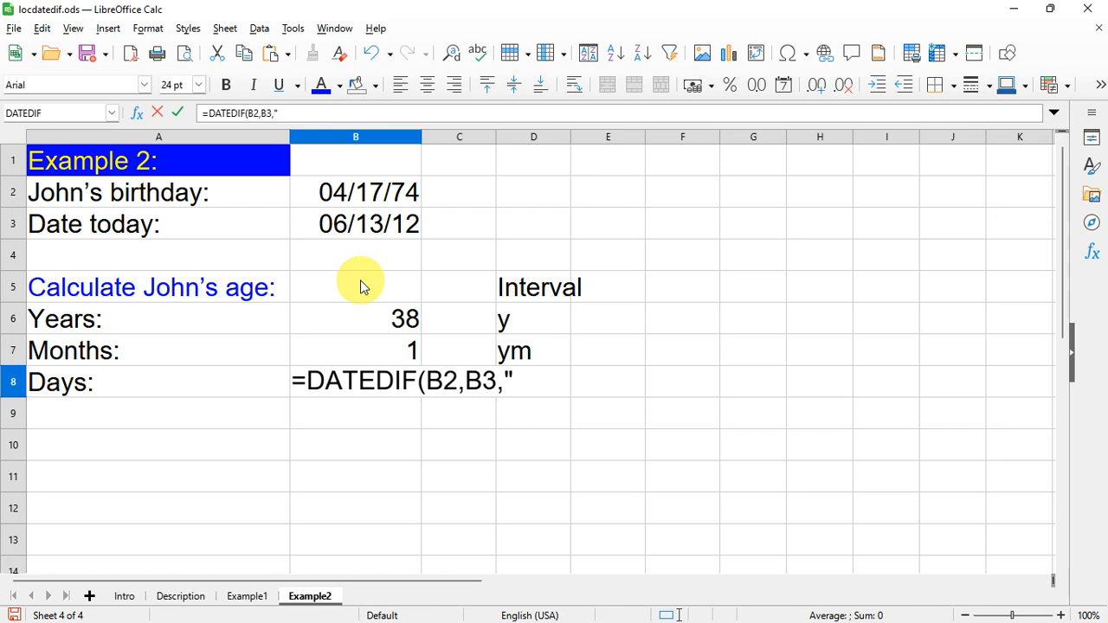
type("md\")")
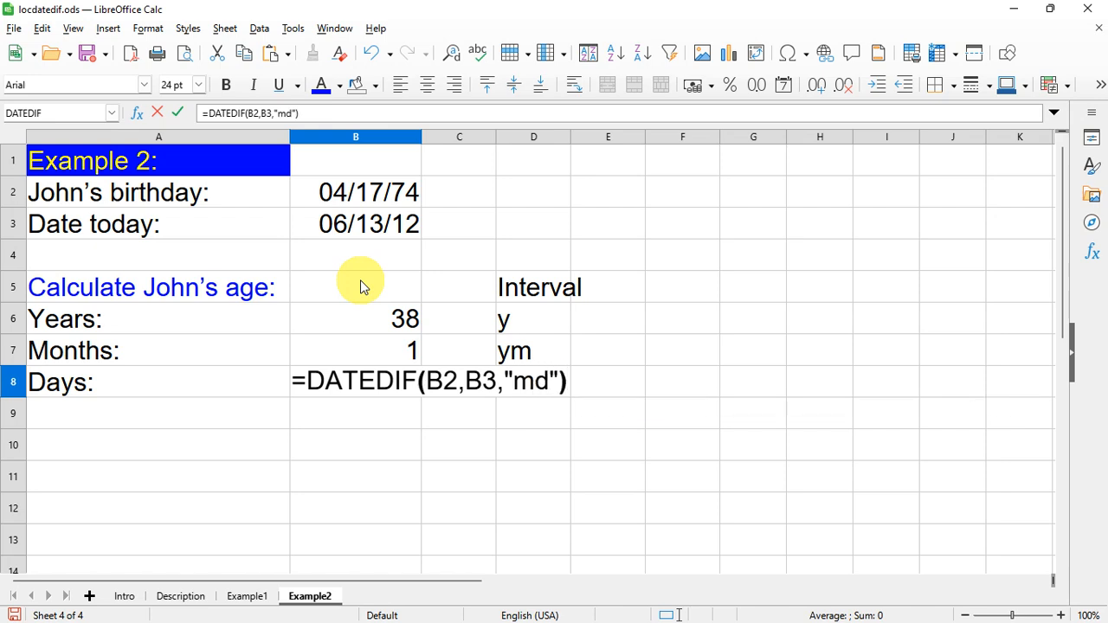
key("Return")
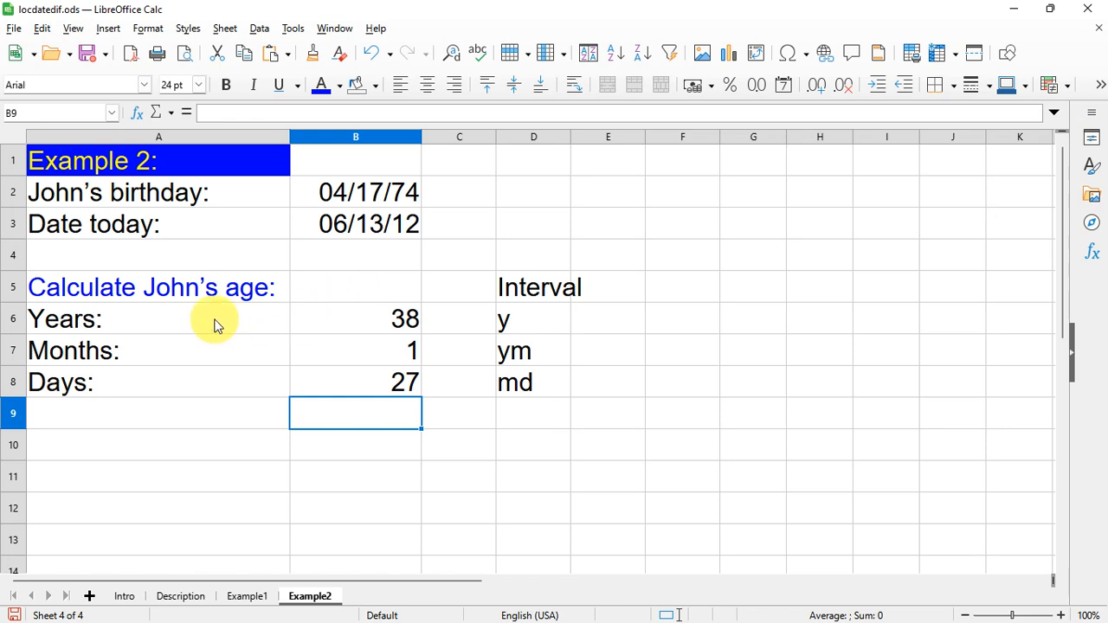
Review the calculated years, months and days of the age in A6:B8, and return to cell A1.
left_click_drag(216, 322, 375, 382)
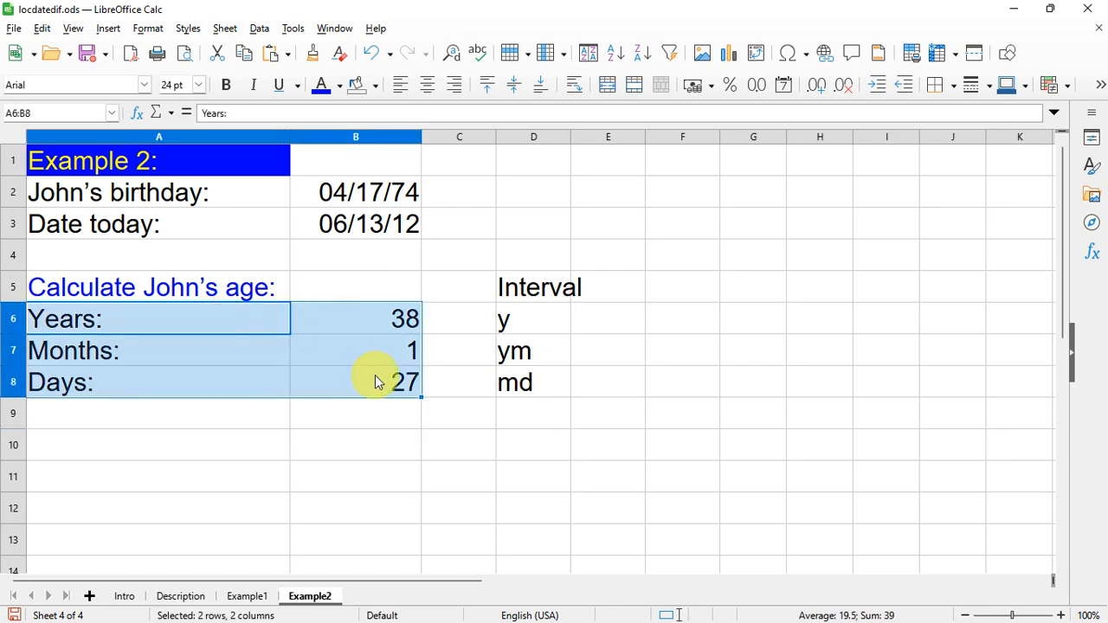
left_click(221, 287)
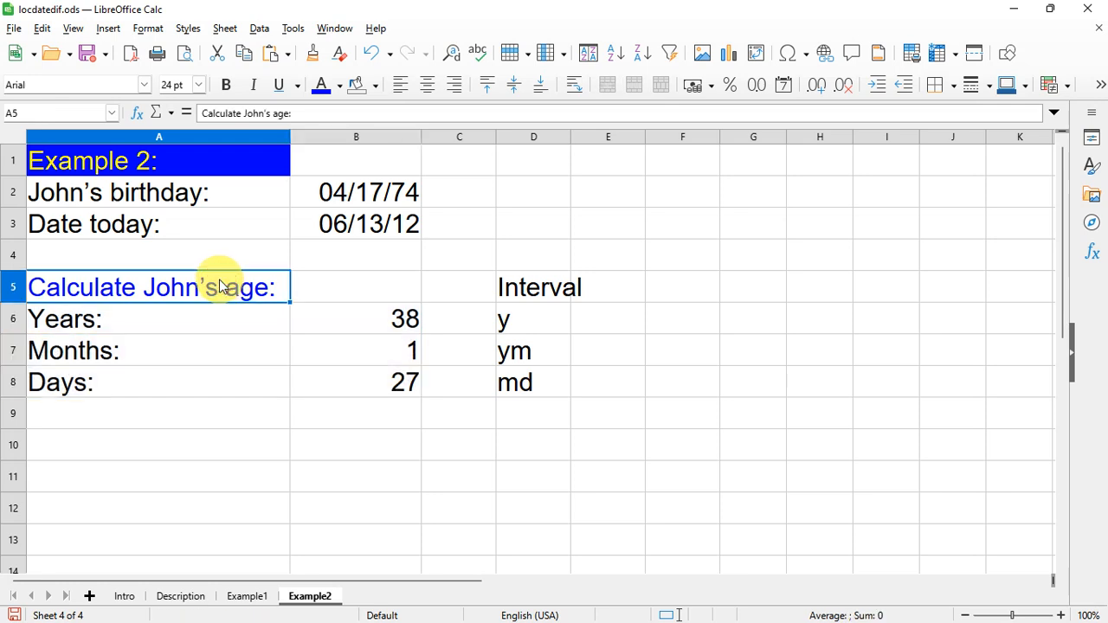
key("ctrl+Home")
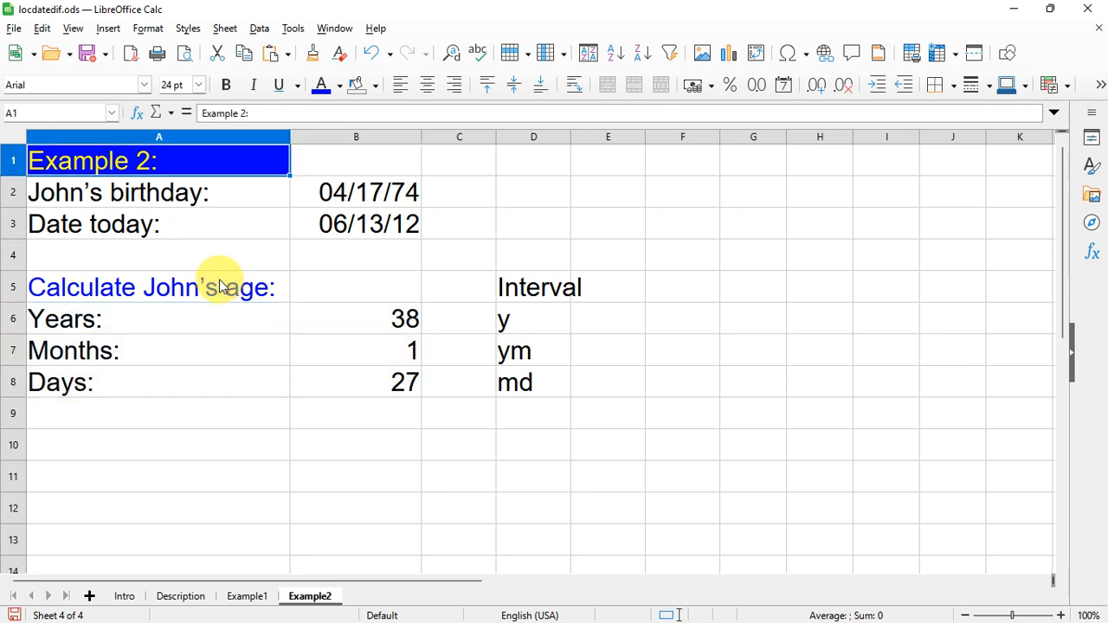